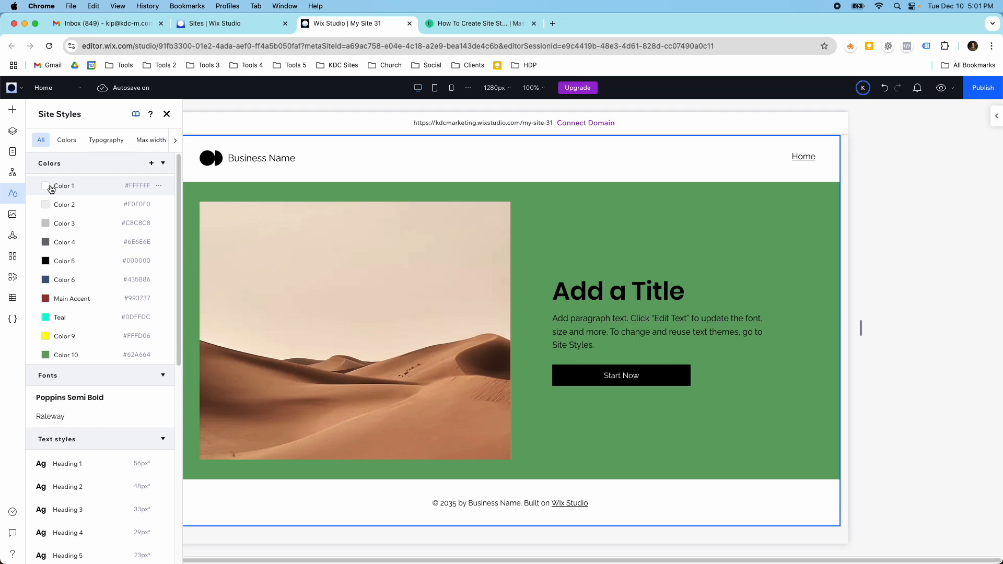
Examine the site's color, typography, max width and page transition styles, including the Heading 1 text settings.
left_click(65, 140)
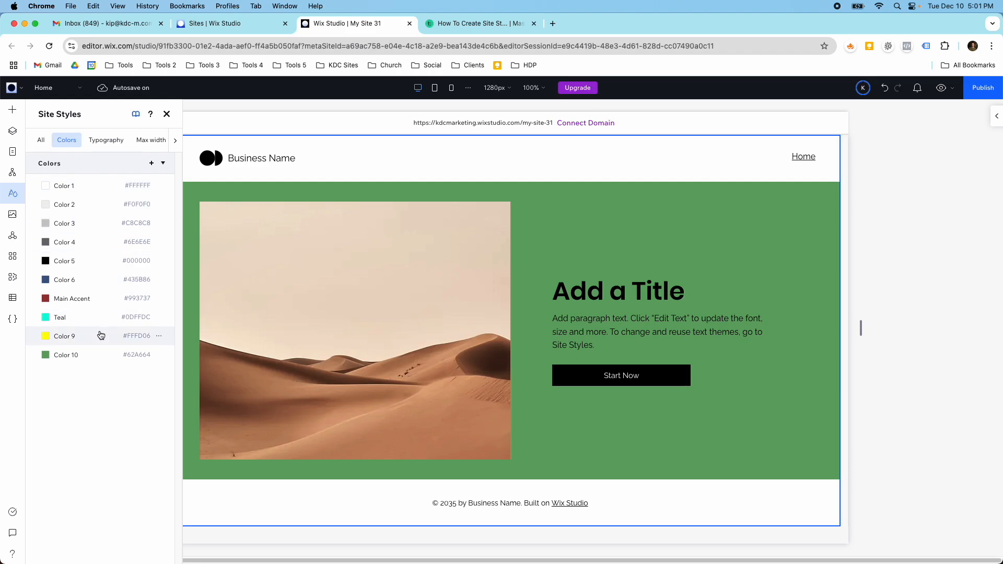
left_click(95, 141)
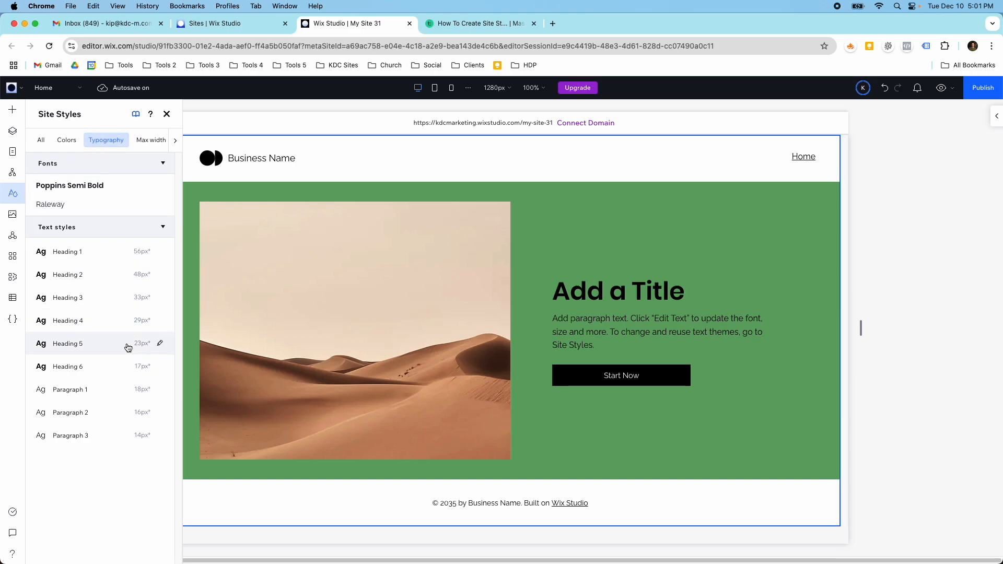
left_click(138, 140)
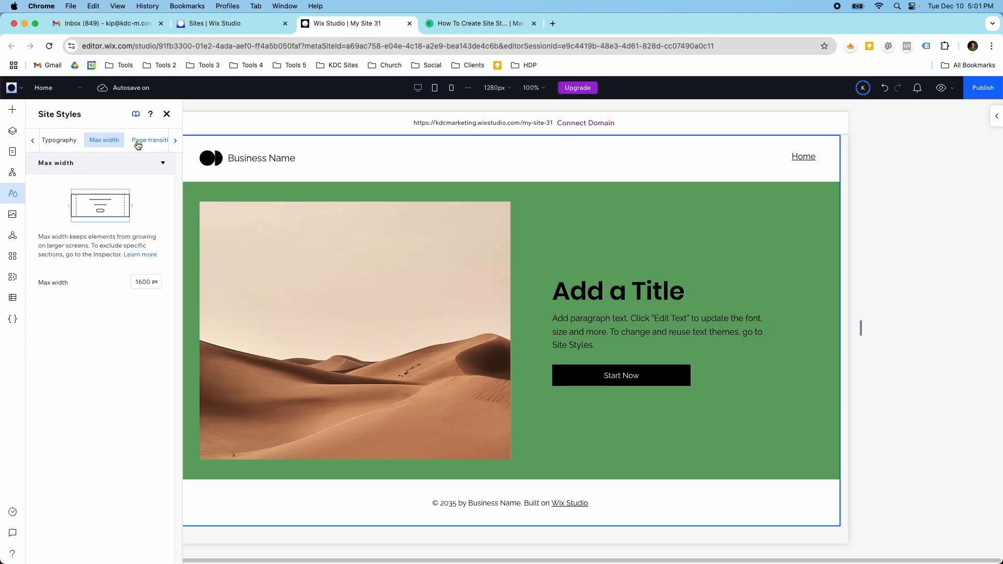
left_click(137, 143)
left_click(92, 145)
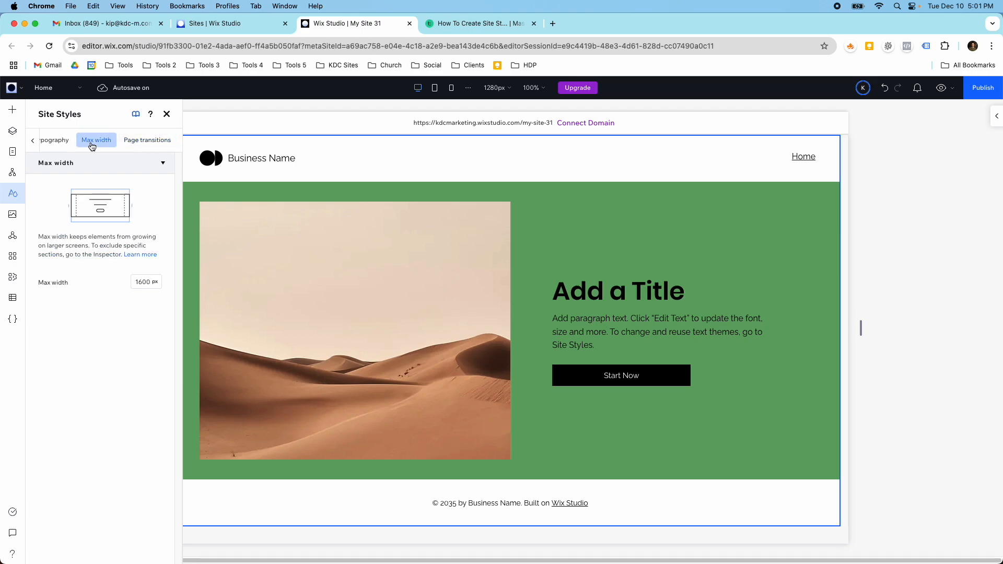
left_click(61, 141)
left_click(64, 144)
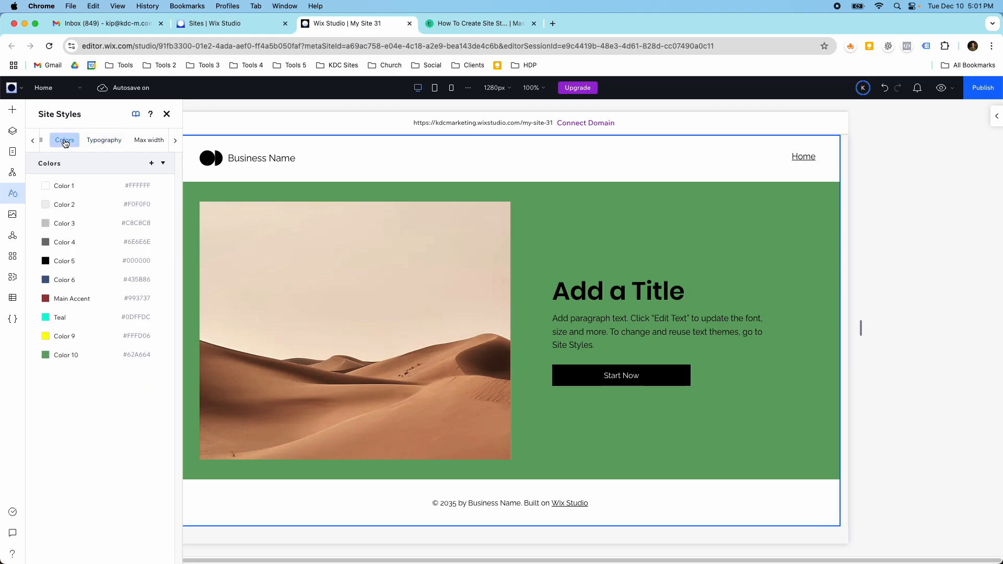
left_click(95, 139)
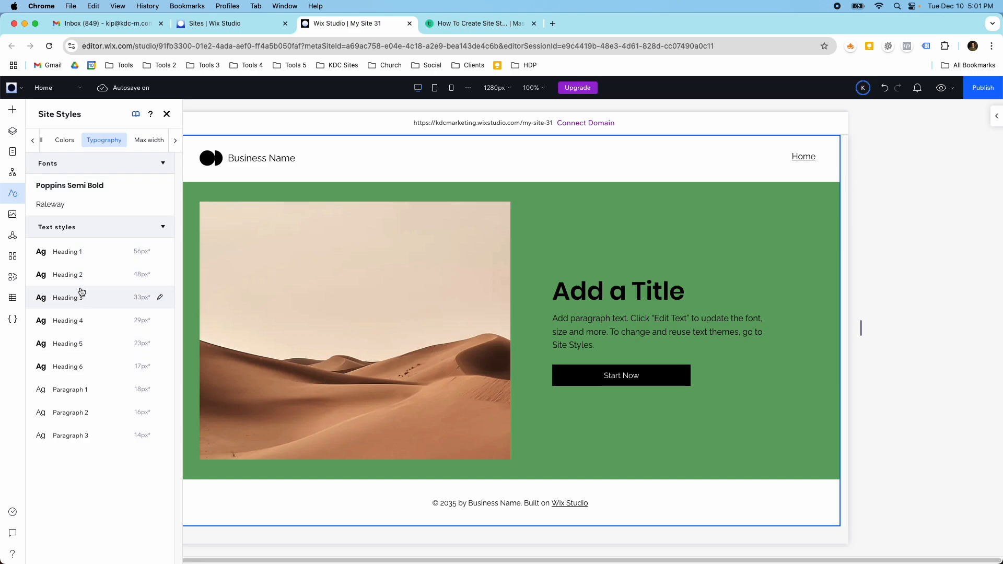
left_click(160, 251)
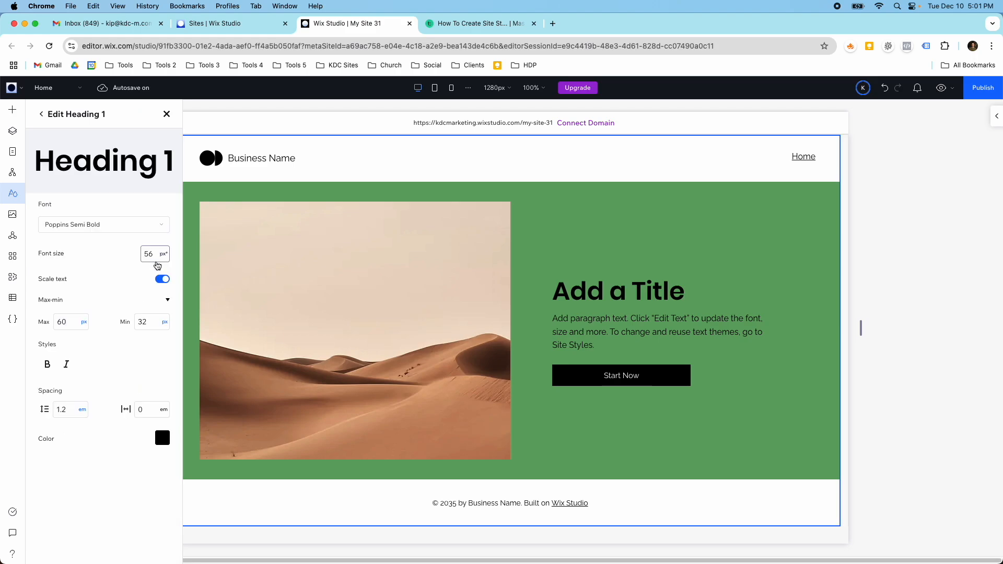
left_click(42, 114)
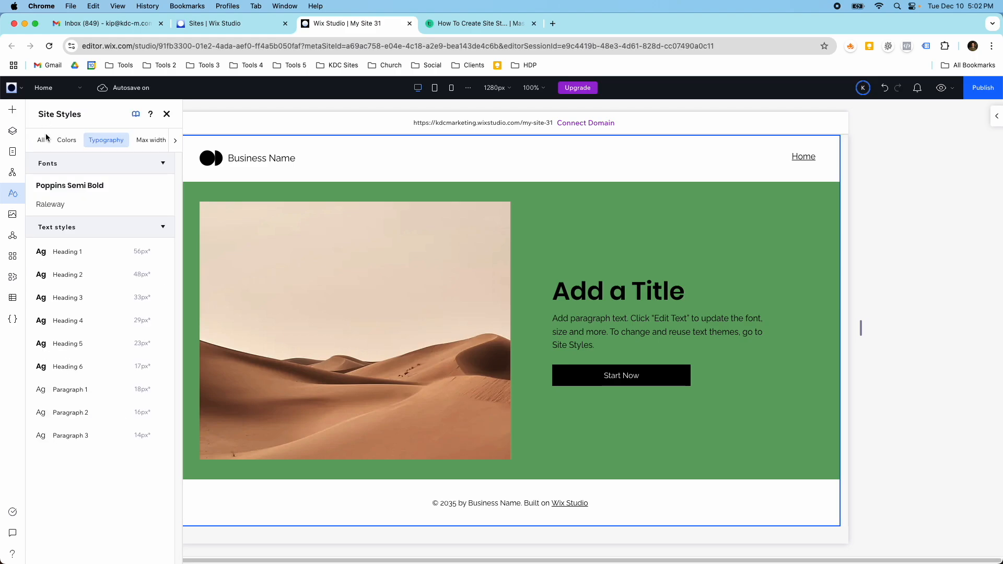
Replace the Poppins Semi Bold site font with Proxima Nova in the typography styles.
left_click(159, 186)
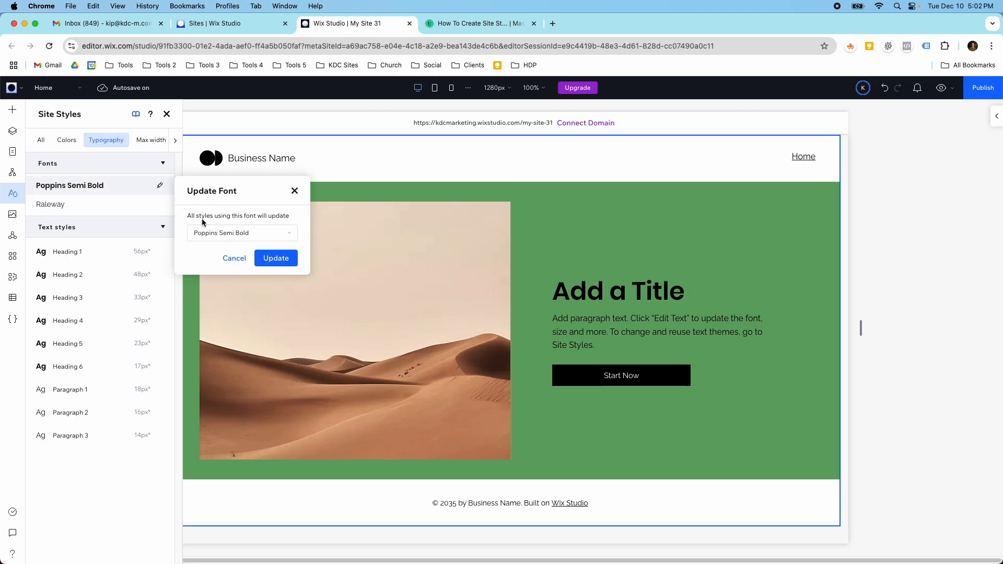
left_click(210, 232)
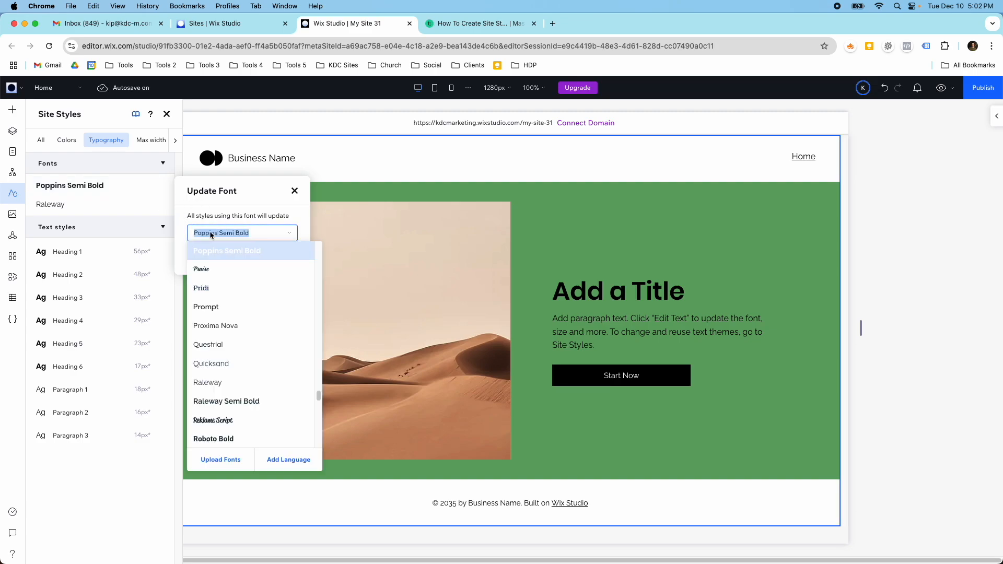
left_click(222, 326)
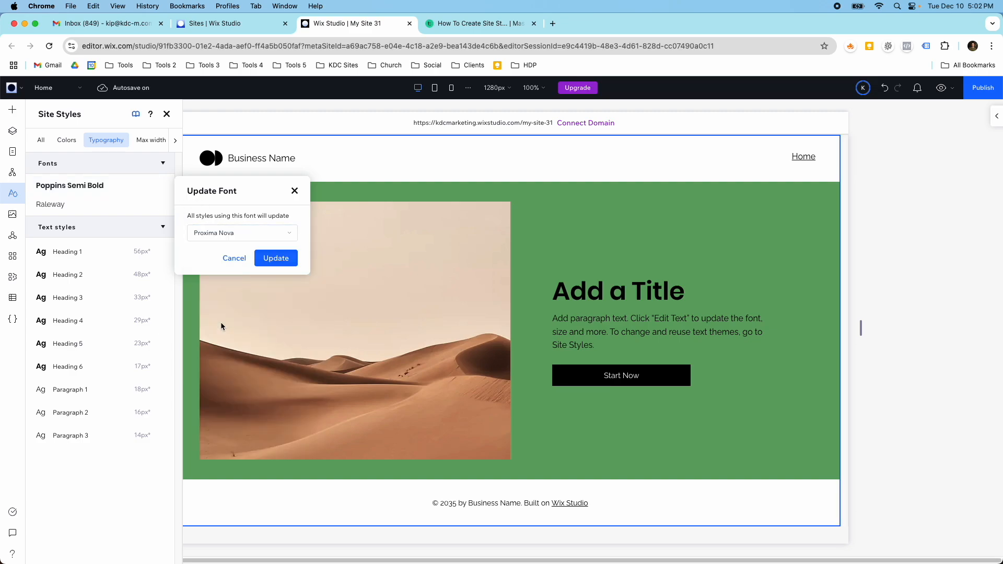
left_click(271, 259)
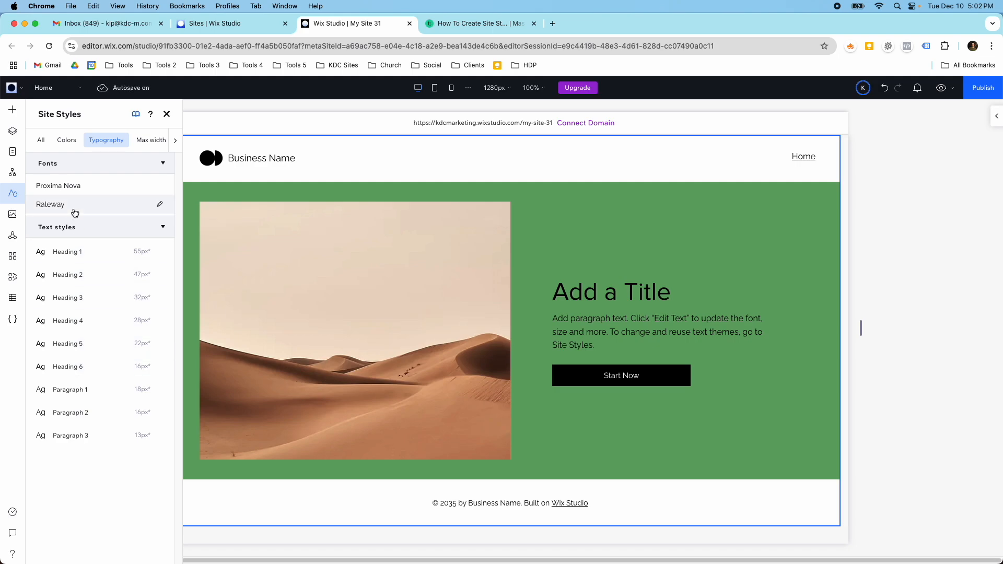
Replace the Raleway site font with Roboto Bold in the typography styles.
left_click(160, 205)
left_click(210, 251)
type("Roboto Bold")
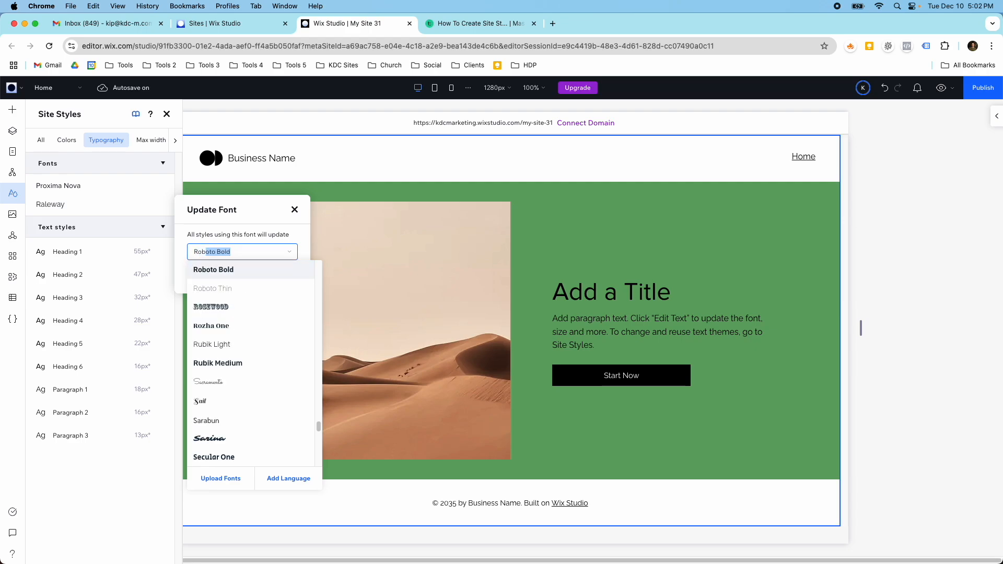
left_click(215, 270)
left_click(272, 277)
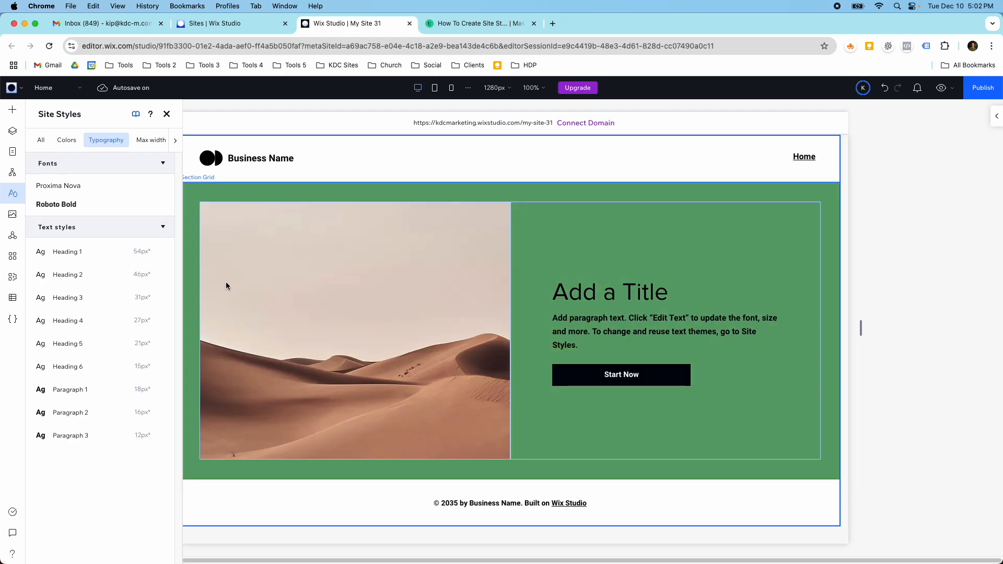
Change the site font used by the headings to Poppins Black.
left_click(161, 187)
left_click(209, 232)
type("O")
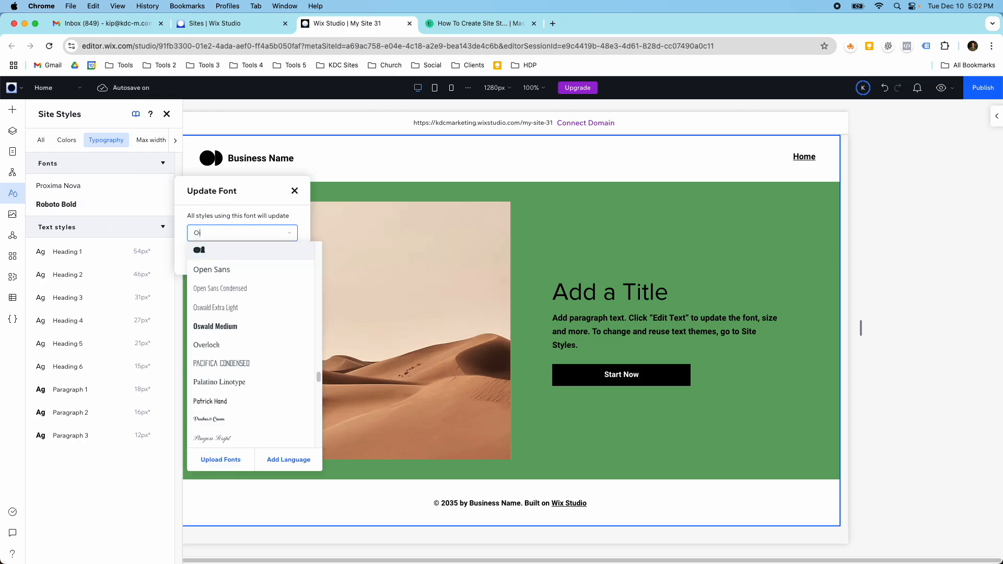
type("Poppins Black")
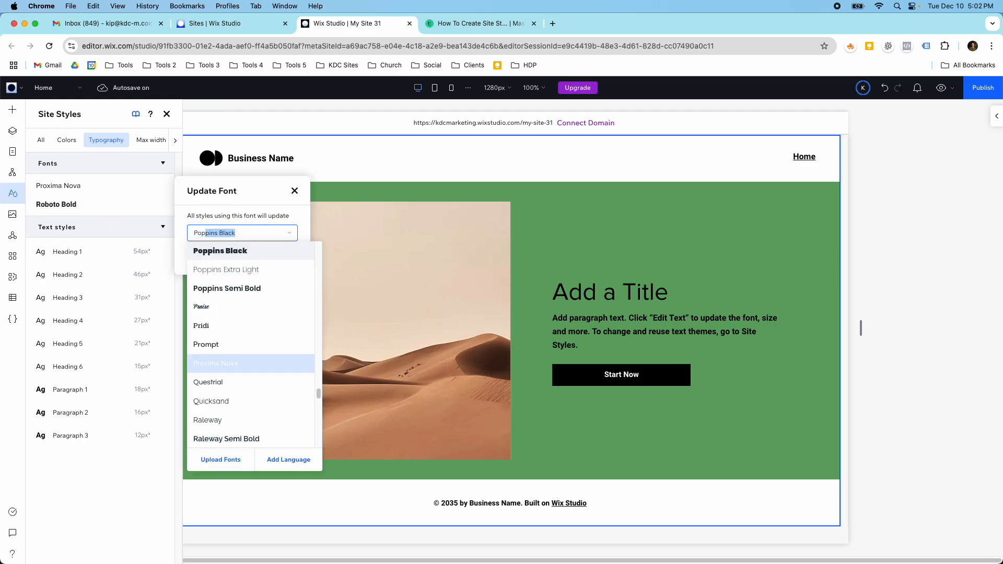
left_click(216, 252)
left_click(267, 259)
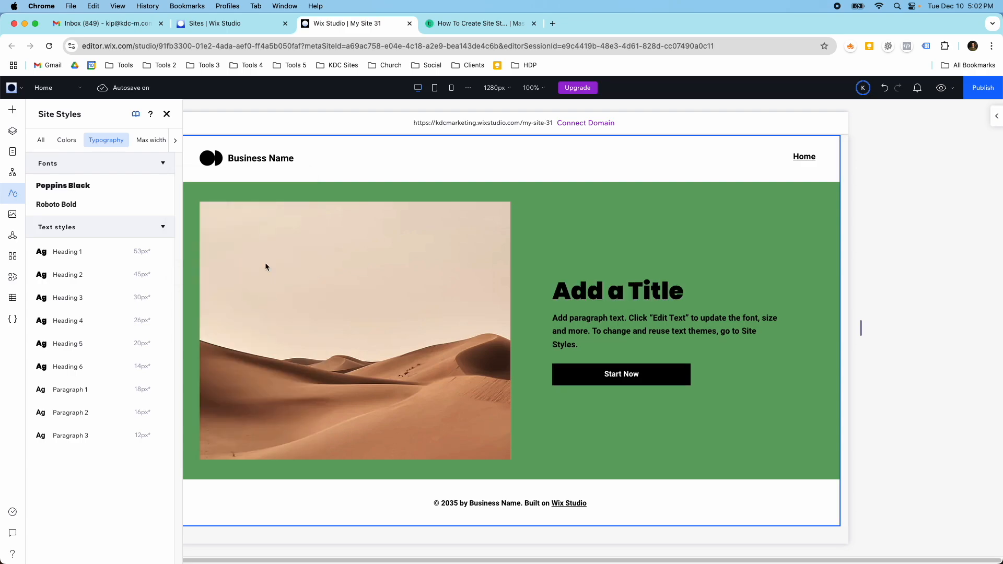
Change the site font used by the paragraph styles to Montserrat.
left_click(160, 203)
left_click(219, 256)
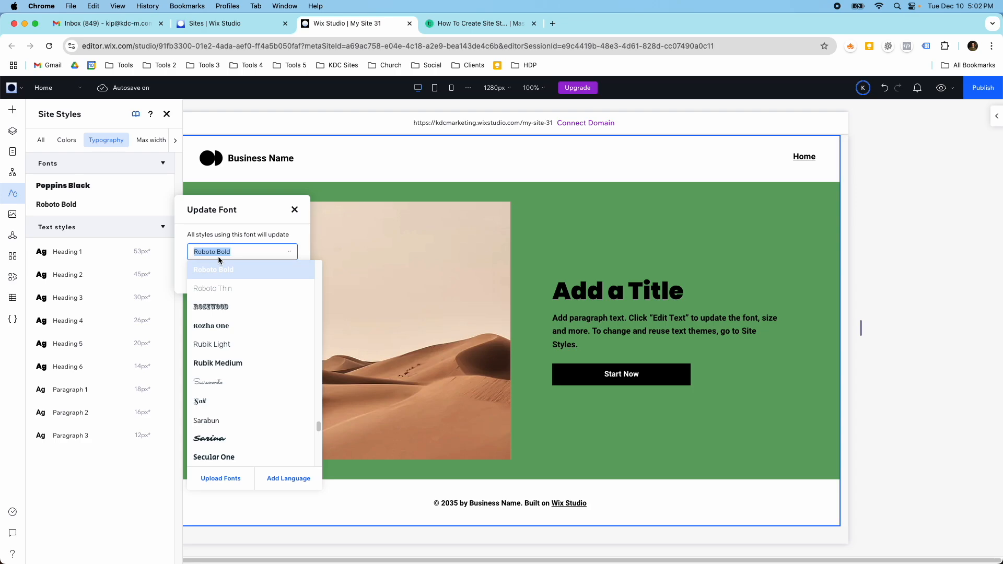
type("Monoton")
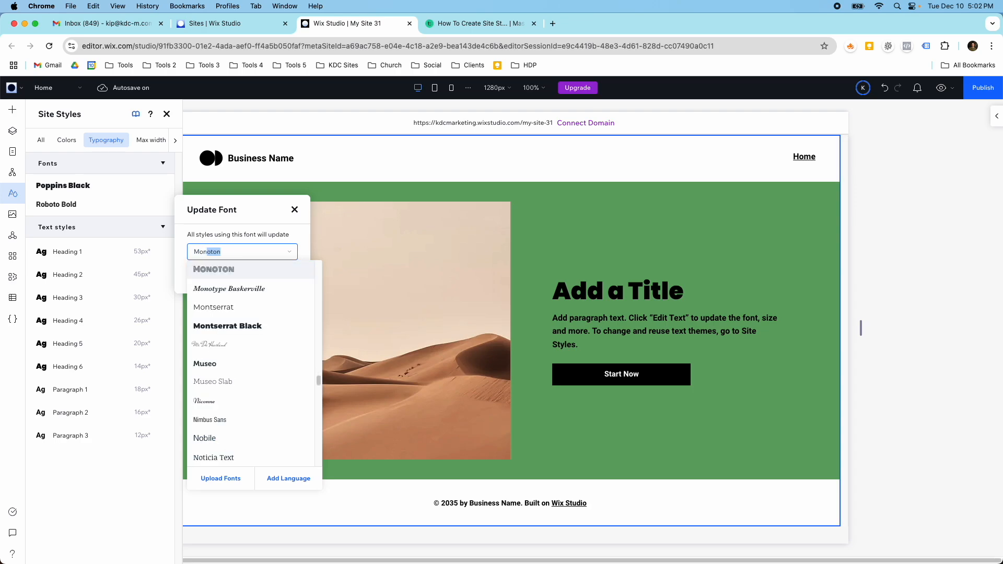
key("Down")
key("Down")
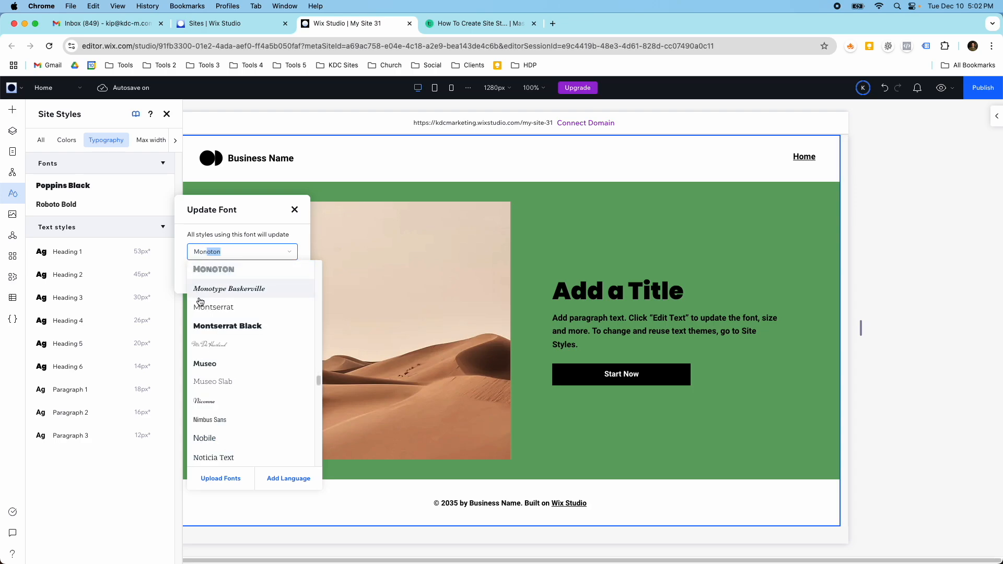
key("Return")
left_click(273, 277)
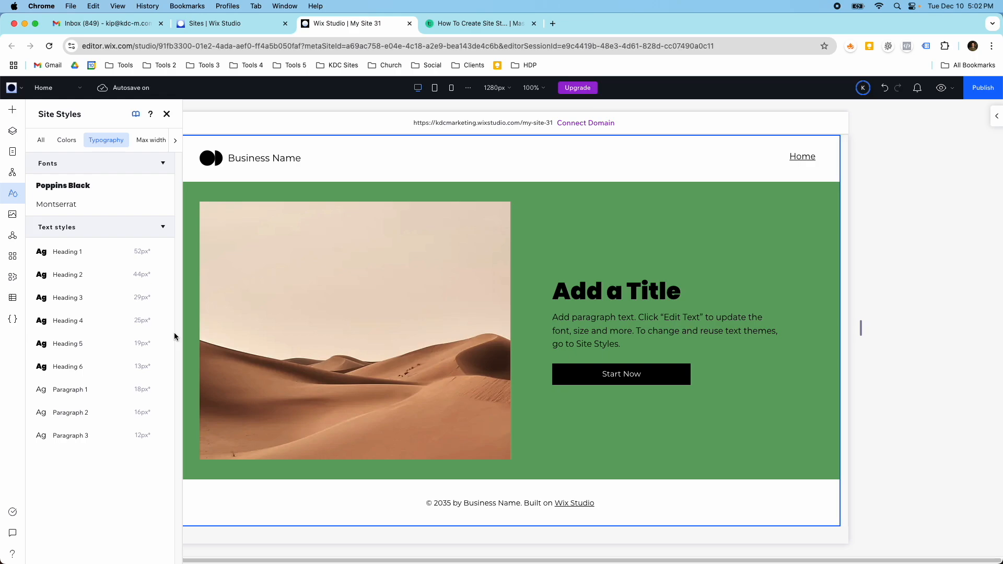
Clear the minimum font size of the Paragraph 1 text style.
left_click(159, 392)
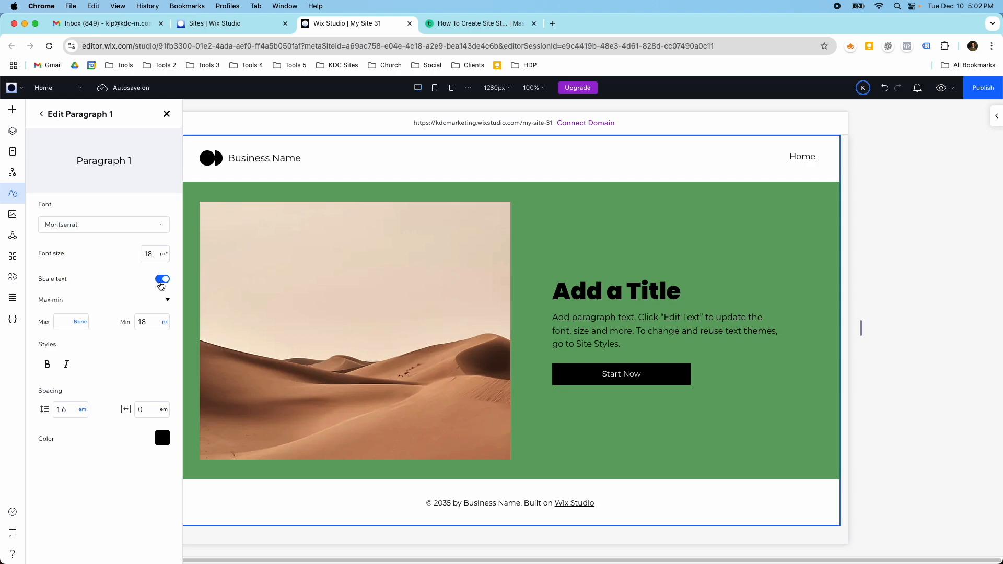
left_click(153, 316)
left_click(129, 256)
Check the page in the tablet and mobile views, and return to the desktop view.
left_click(434, 89)
left_click(448, 91)
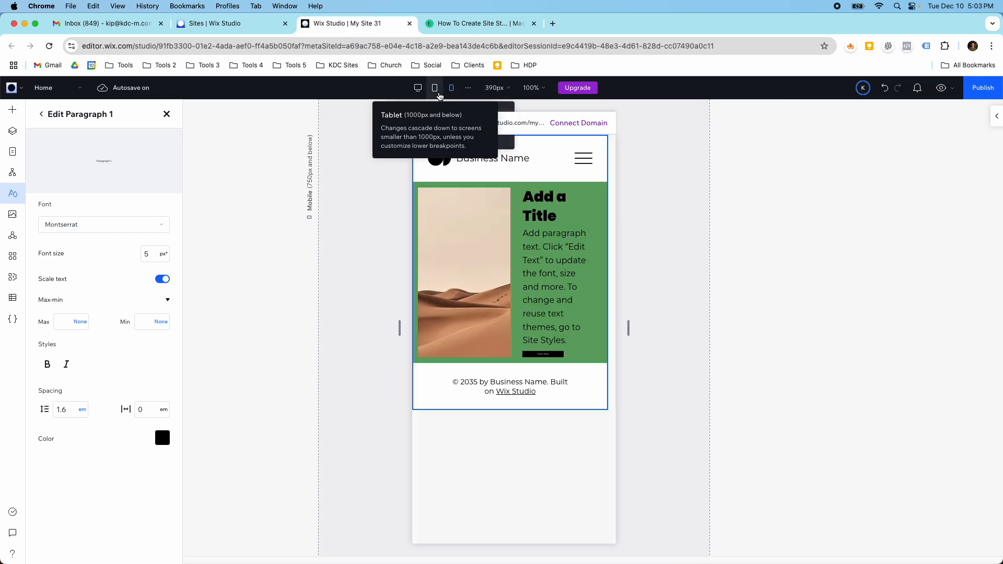
left_click(418, 87)
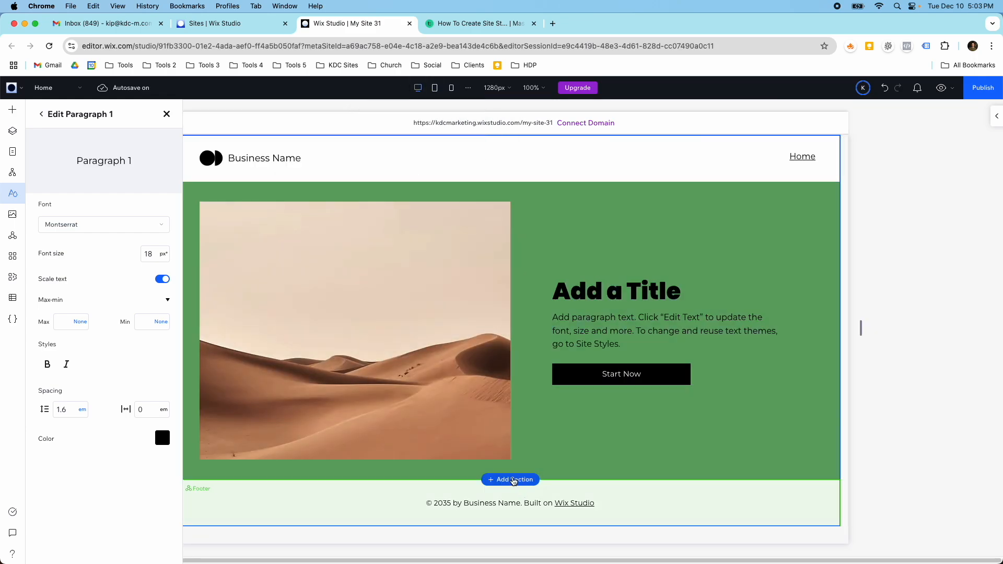
Add a blank section above the footer, place a paragraph text element in it, and check it in the mobile view.
left_click(510, 480)
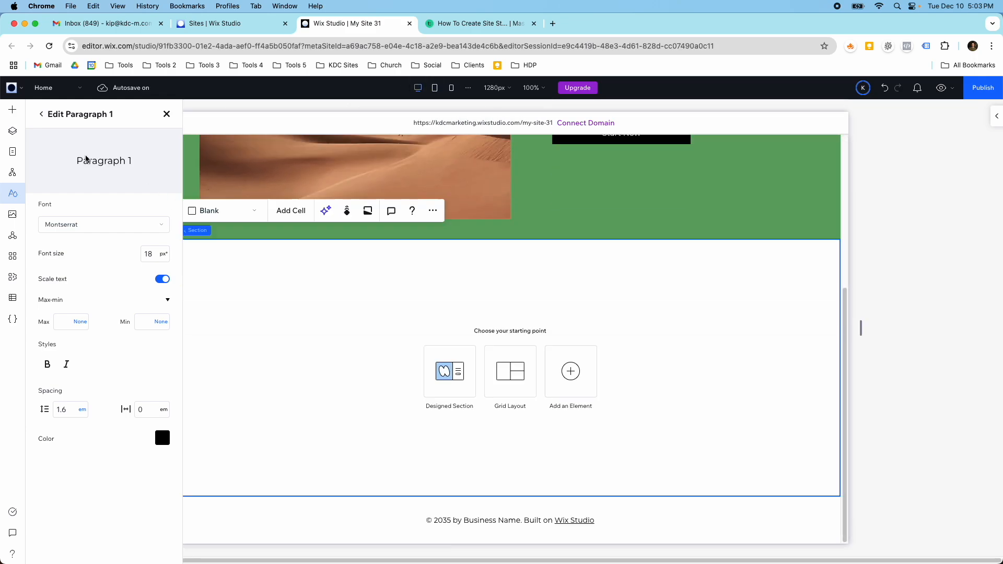
left_click(12, 109)
left_click_drag(174, 190, 475, 323)
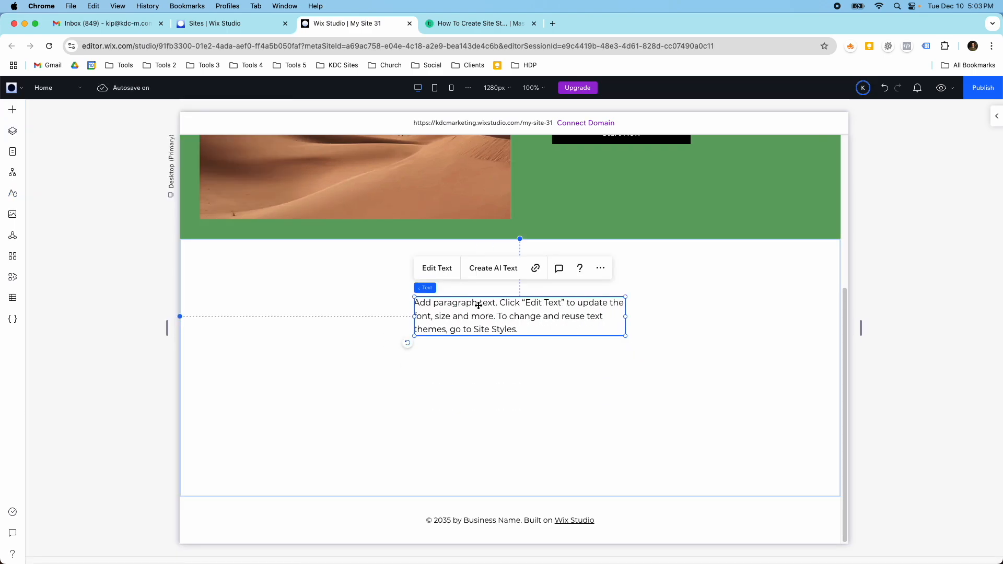
left_click(447, 90)
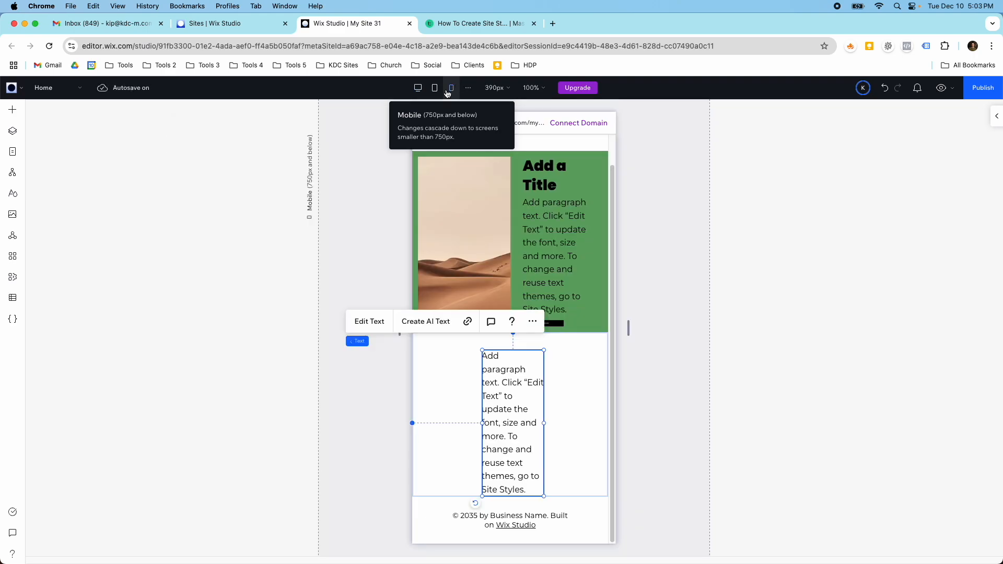
left_click(418, 87)
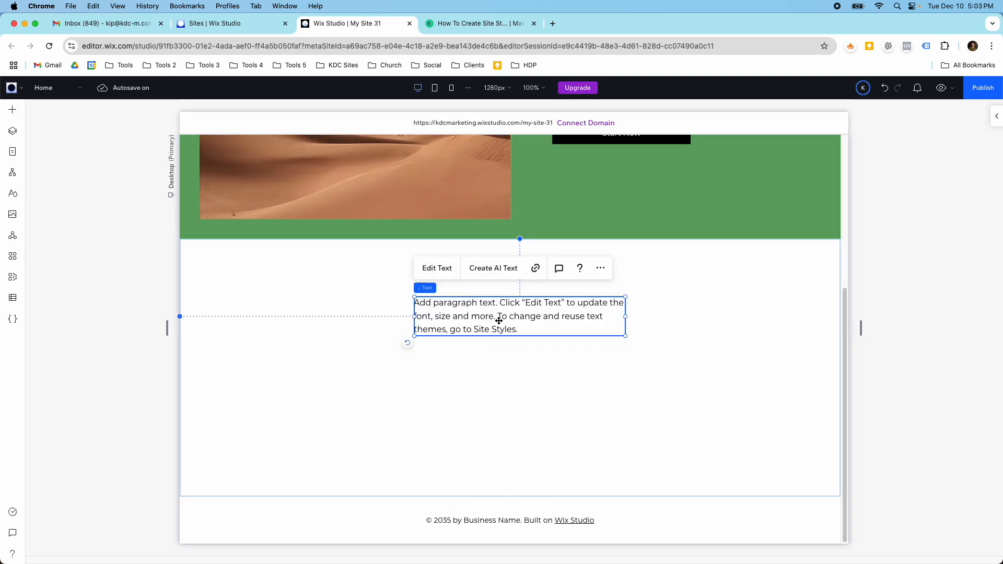
Apply the Paragraph 1 style to the new section's text and check it in the tablet and mobile views.
left_click(995, 116)
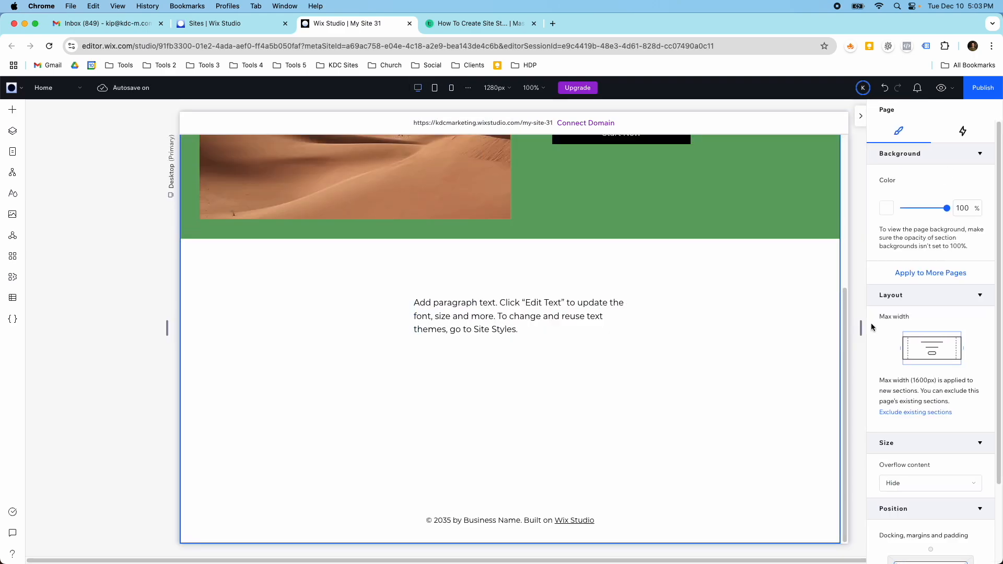
left_click(471, 303)
left_click(471, 304)
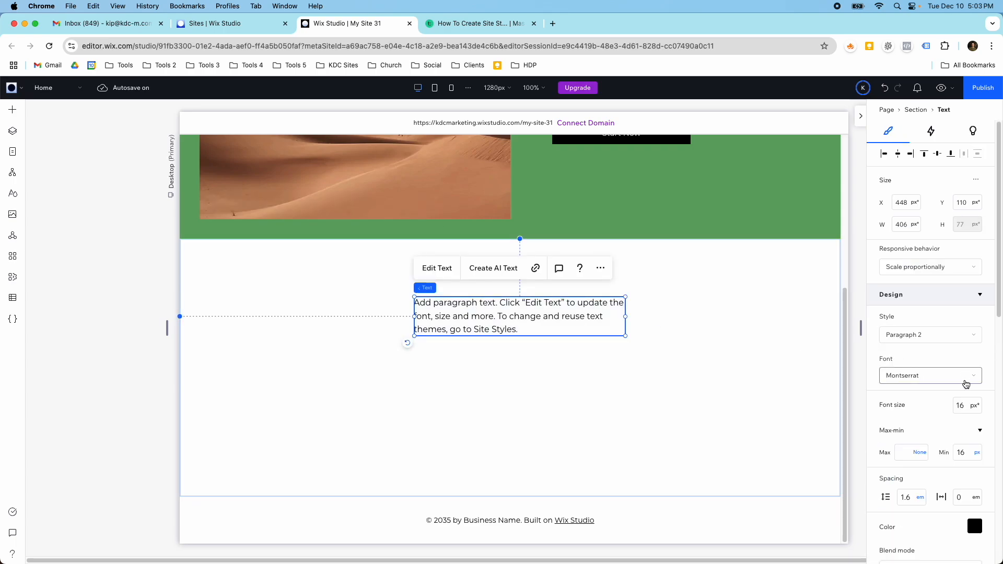
left_click(918, 335)
left_click(909, 453)
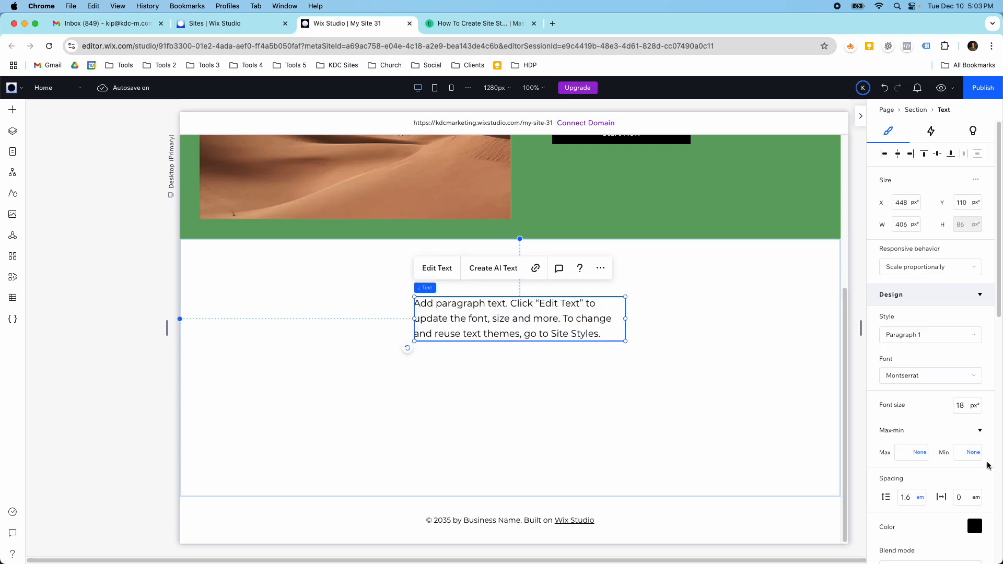
left_click(434, 88)
left_click(453, 91)
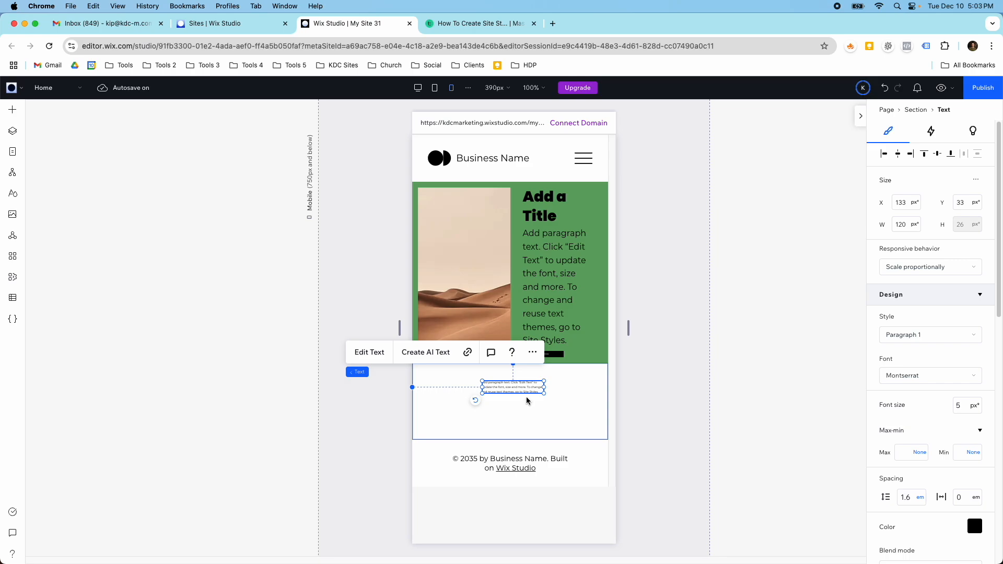
Set the Paragraph 1 style's minimum font size to 18 px in the desktop view.
left_click(13, 194)
scroll(137, 324, "down", 7)
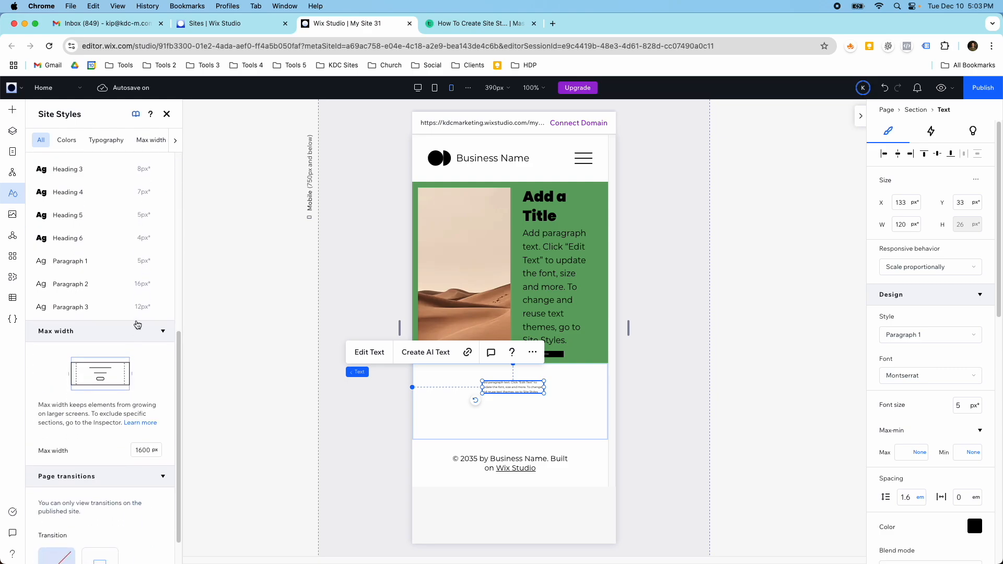
left_click(159, 261)
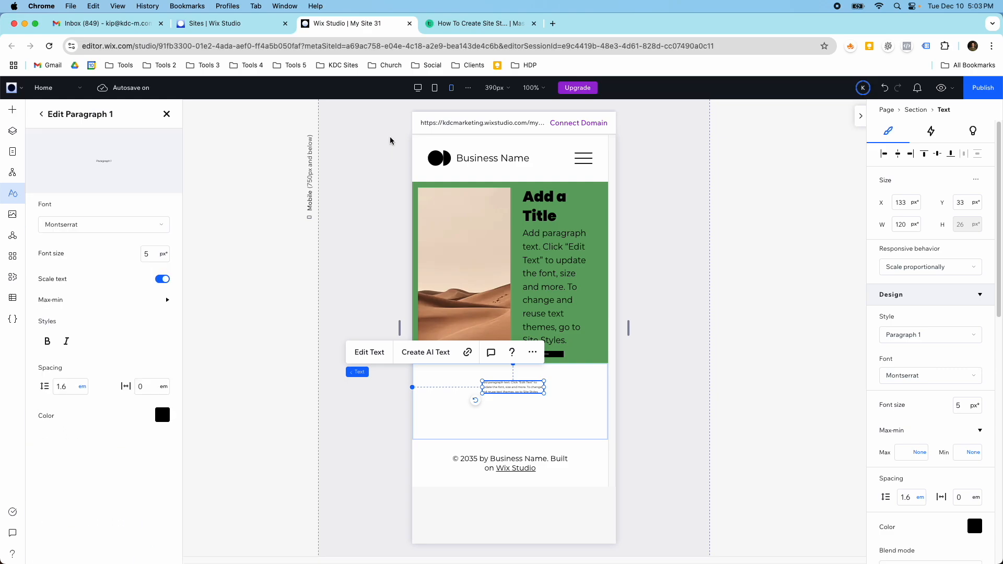
left_click(417, 87)
left_click(167, 301)
left_click(149, 322)
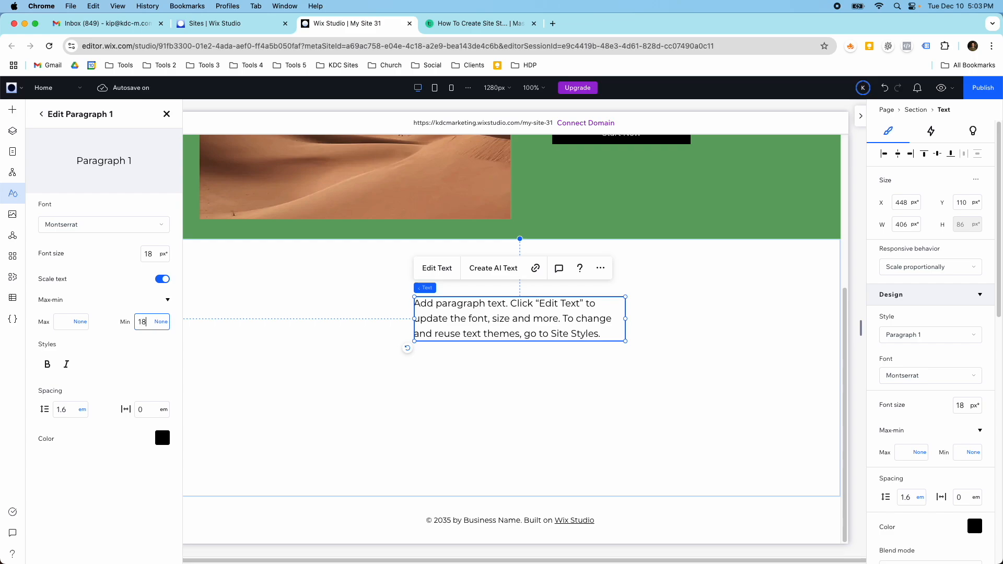
Enter 18 px as Paragraph 1's minimum size and check the Paragraph 2 style's size settings.
type("18")
left_click(40, 114)
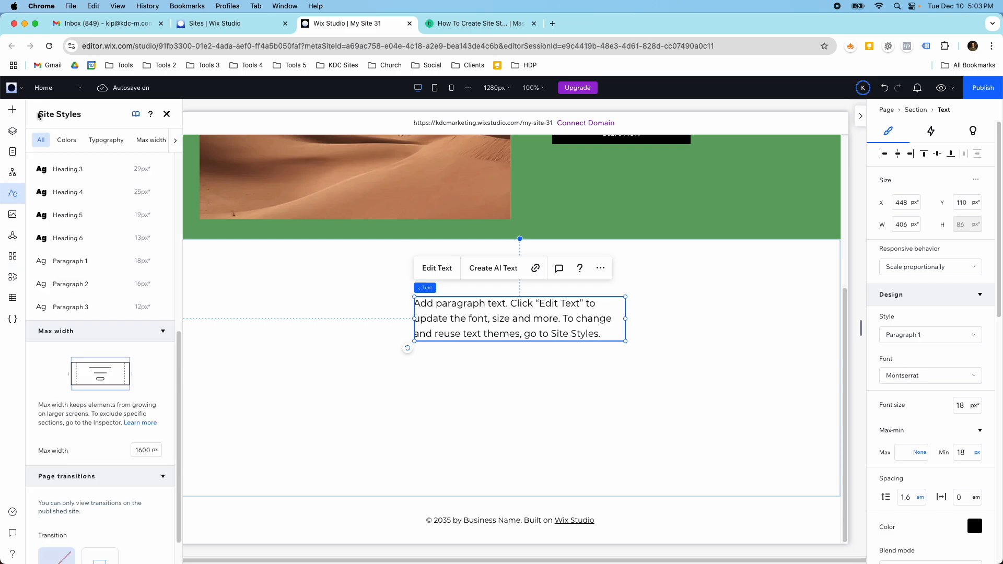
left_click(159, 283)
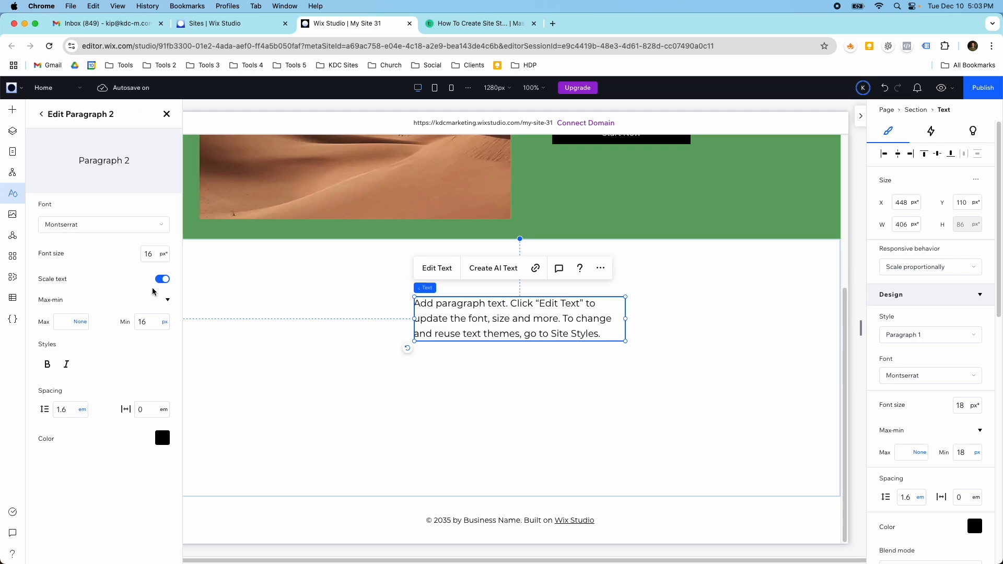
left_click(41, 114)
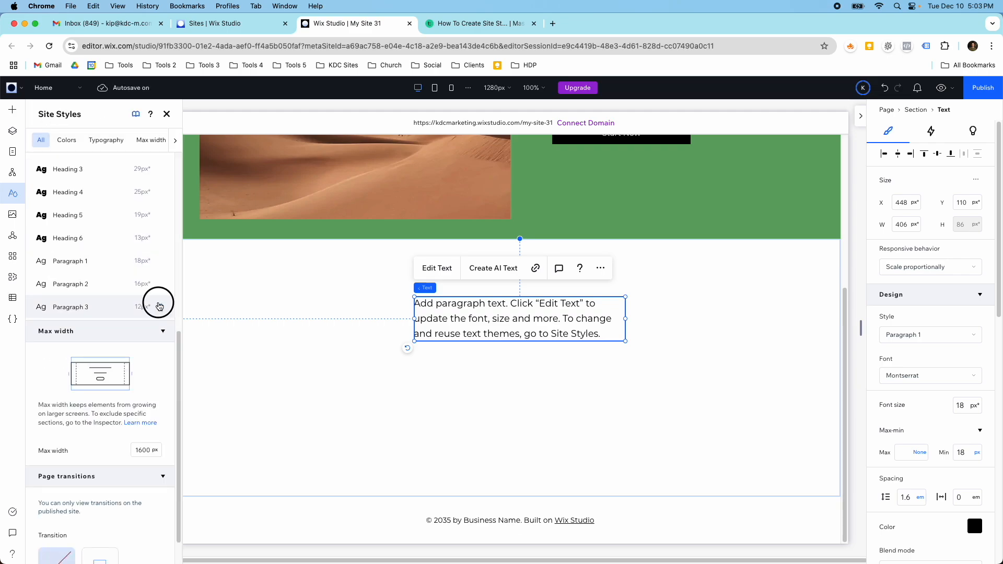
Set the Paragraph 3 style's font size and minimum size to 14 px.
left_click(159, 307)
left_click(153, 253)
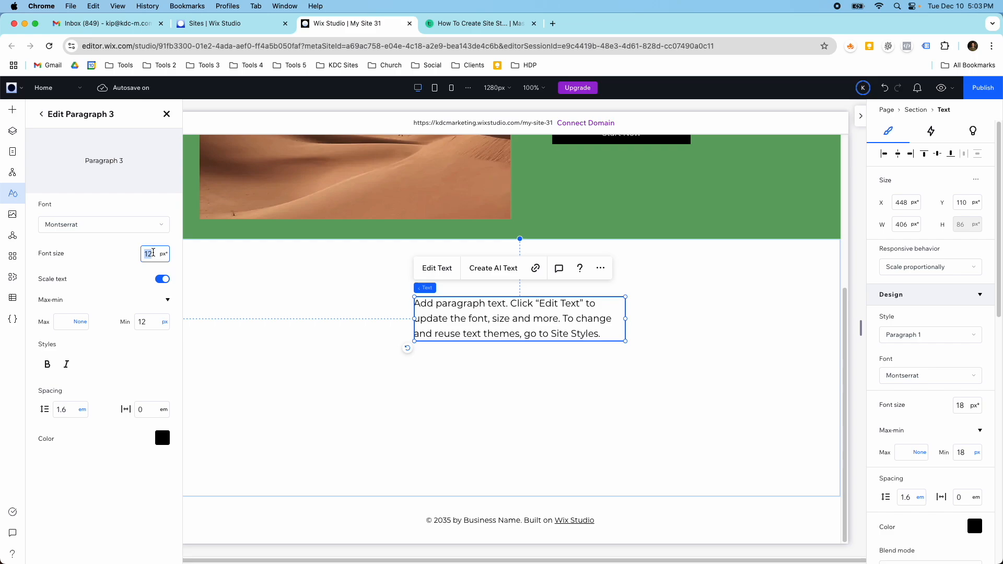
left_click(145, 319)
type("14")
key("Return")
left_click(42, 115)
In the mobile view, widen the lower section's paragraph text on both sides to about 249 px.
left_click(451, 87)
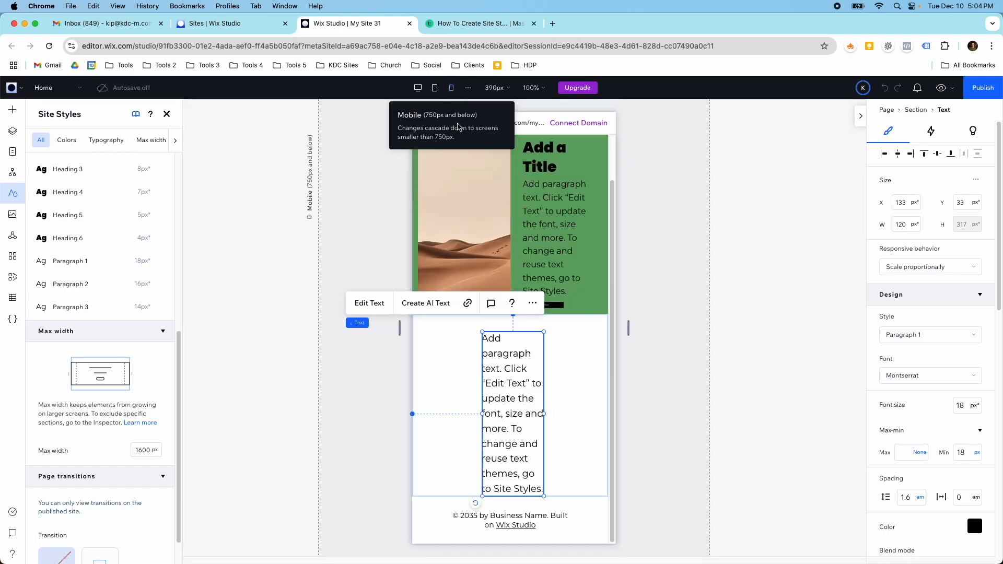
left_click_drag(481, 414, 450, 413)
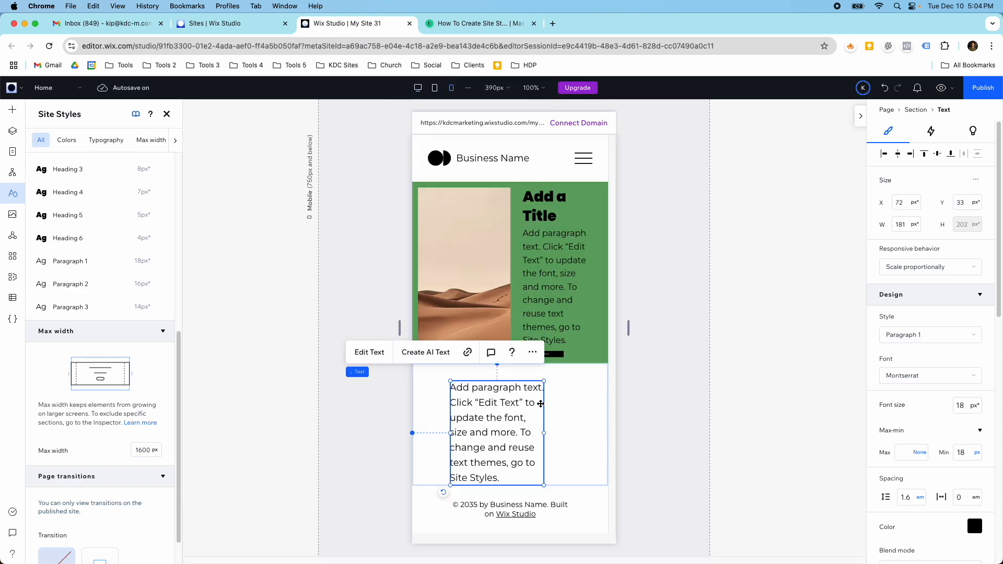
left_click_drag(544, 434, 580, 439)
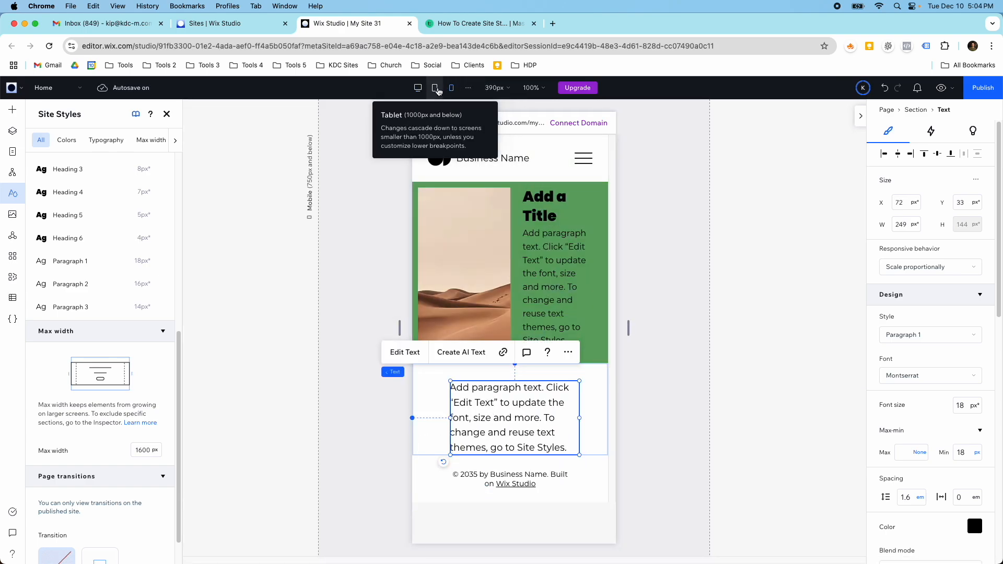
Compare the lower section's paragraph text in the tablet, desktop and mobile views, including its minimum font size.
left_click(434, 87)
left_click(417, 87)
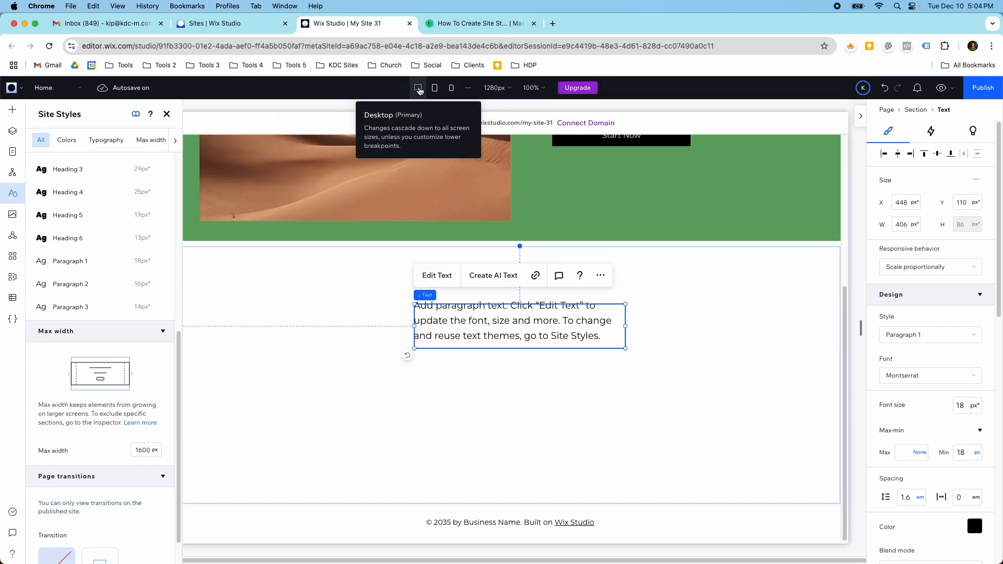
left_click(451, 87)
scroll(961, 418, "down", 2)
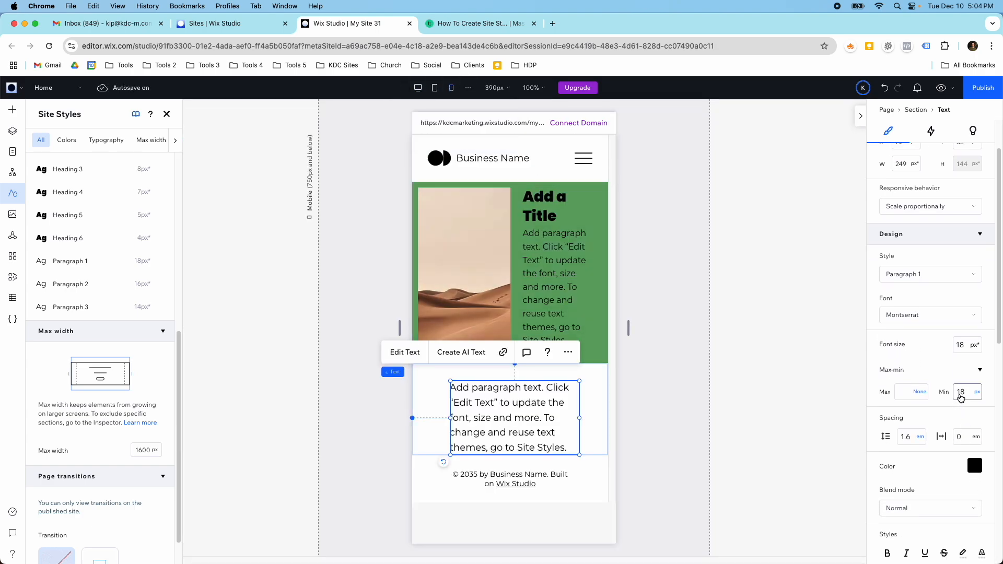
scroll(115, 300, "down", 1)
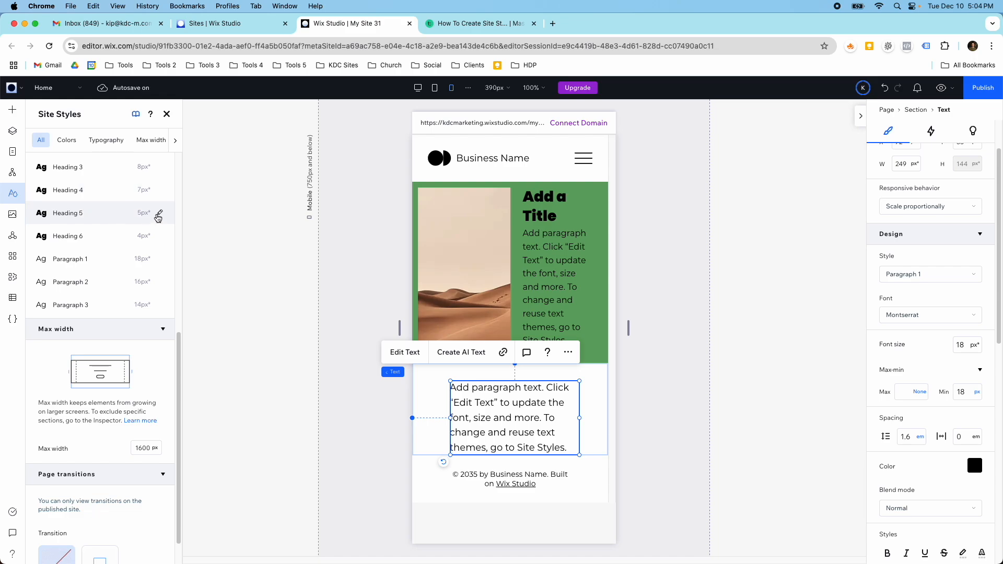
Turn off text scaling for the Paragraph 1 style in the site typography.
left_click(96, 141)
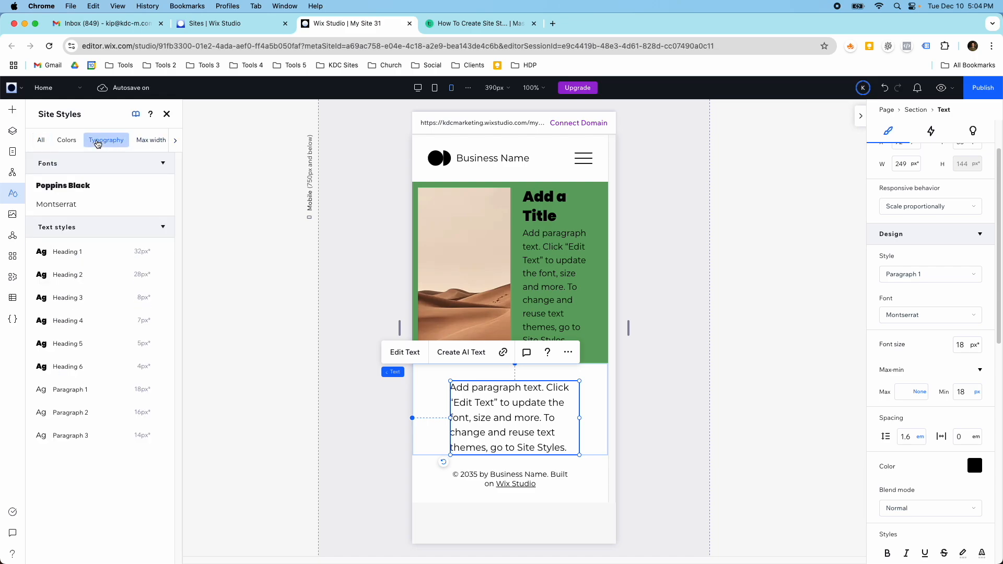
left_click(161, 392)
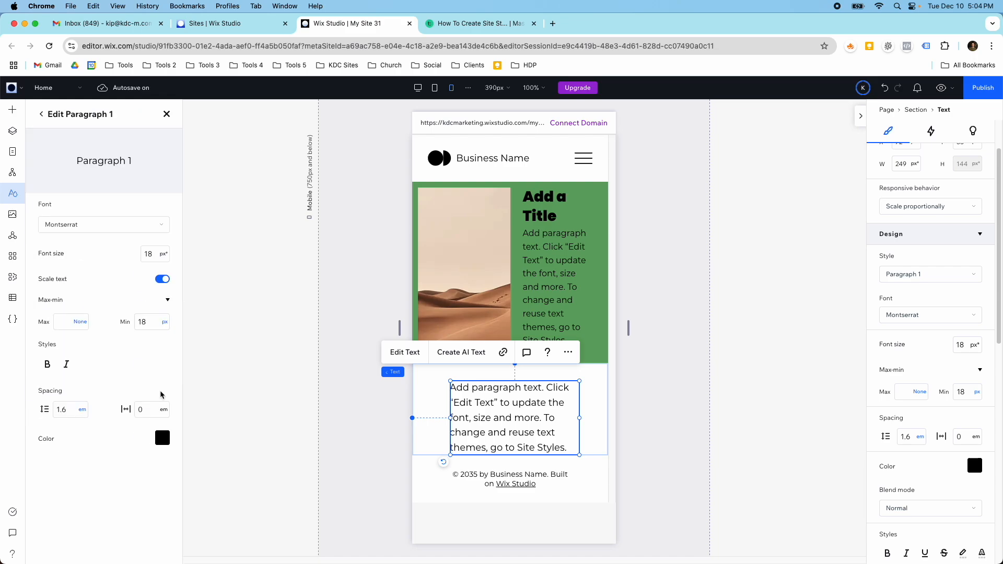
left_click(163, 280)
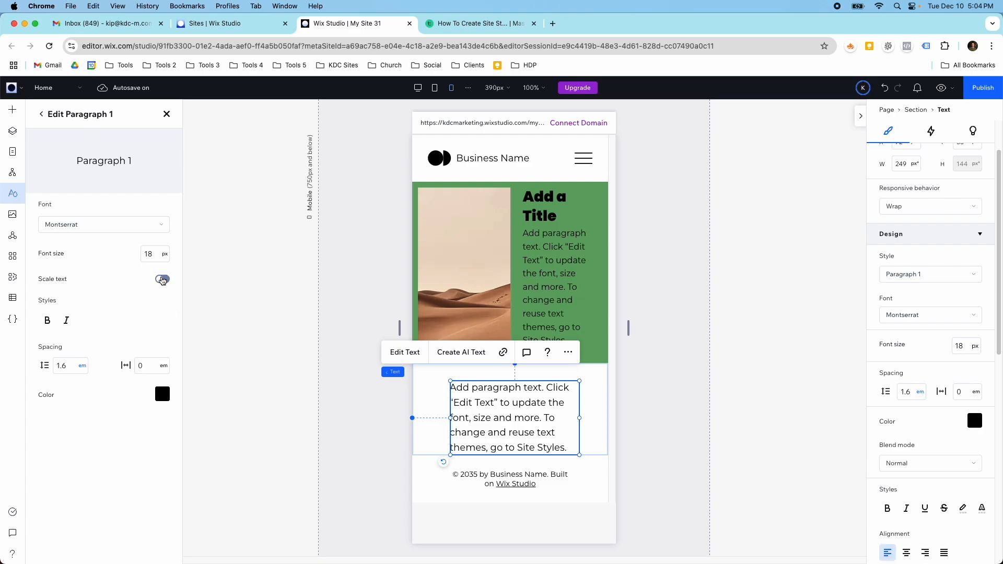
left_click(43, 116)
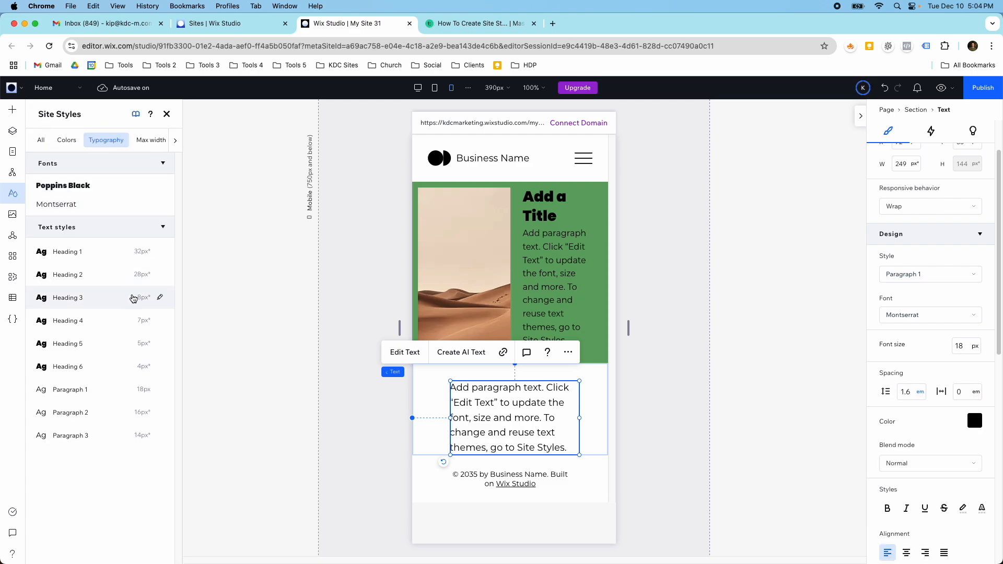
Turn off text scaling for the Paragraph 2 and Paragraph 3 styles.
left_click(160, 409)
left_click(163, 279)
left_click(39, 113)
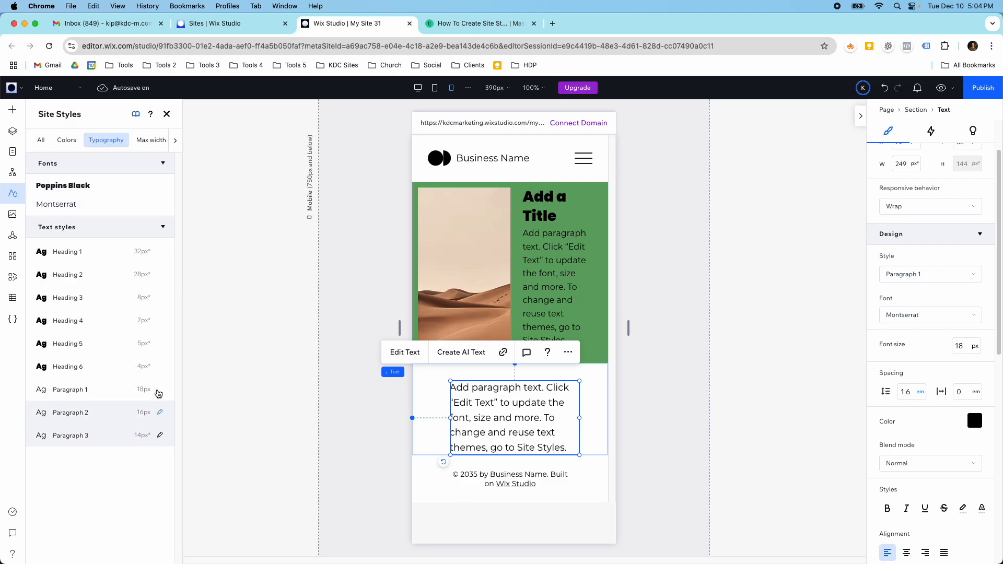
left_click(160, 435)
left_click(163, 279)
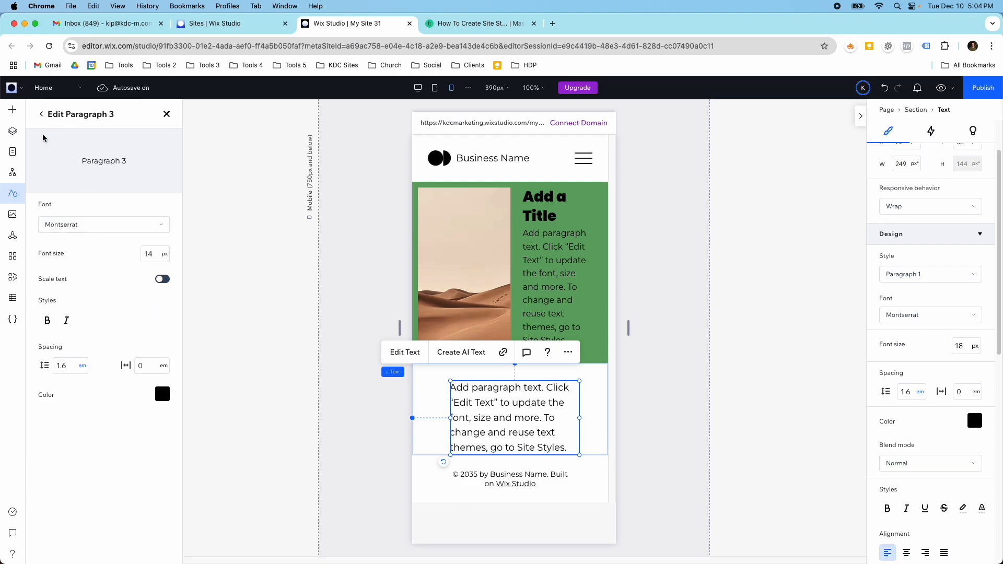
left_click(41, 114)
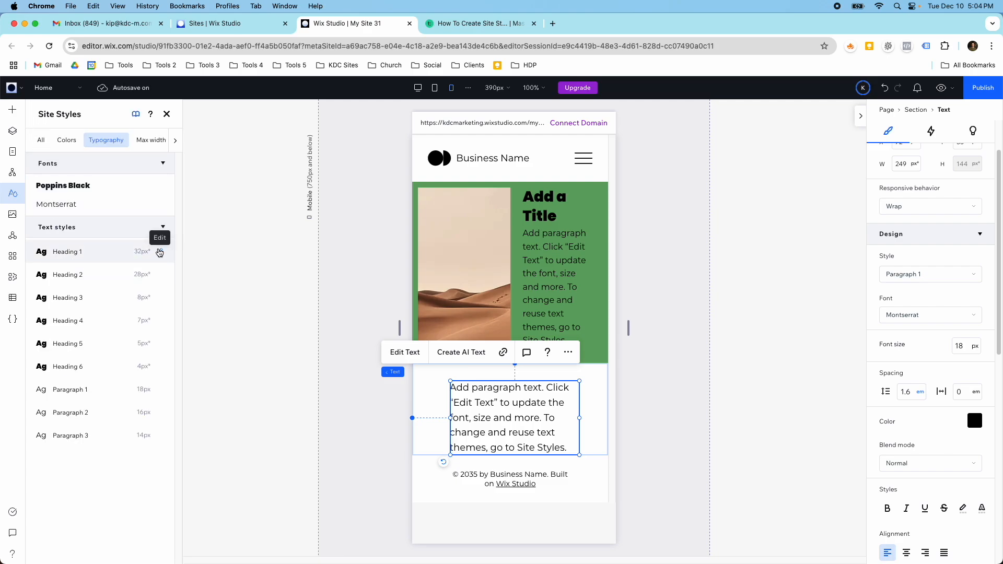
In the desktop view, set the Heading 1 style's font size to 56 px.
left_click(415, 88)
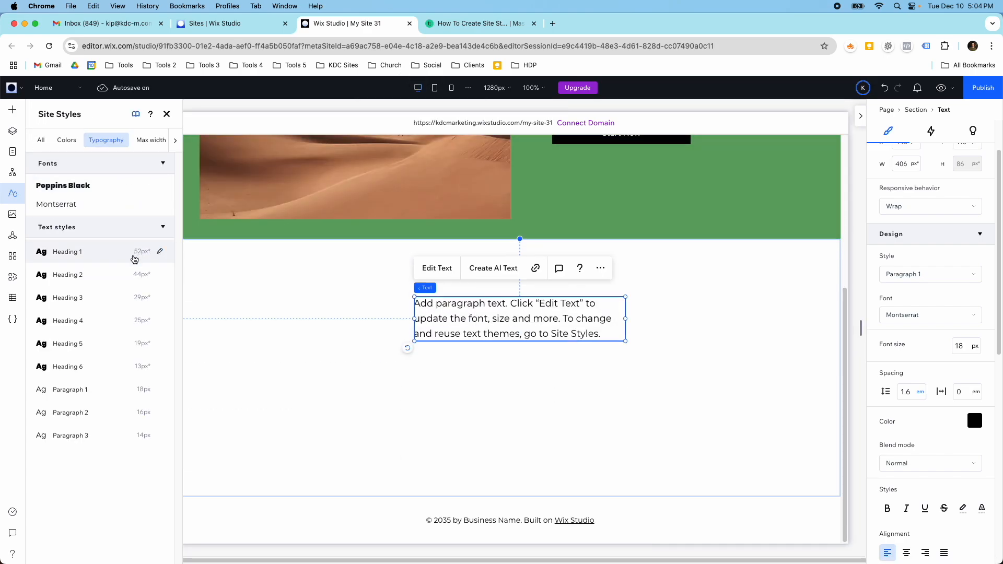
left_click(159, 252)
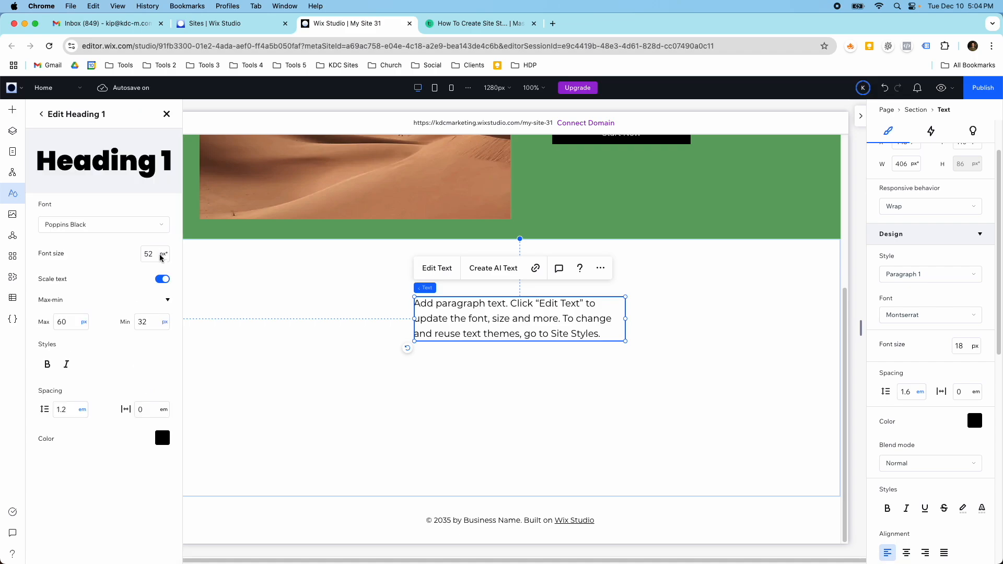
left_click(154, 256)
left_click(41, 114)
Set the Heading 2 style's font size to 48 px.
left_click(156, 274)
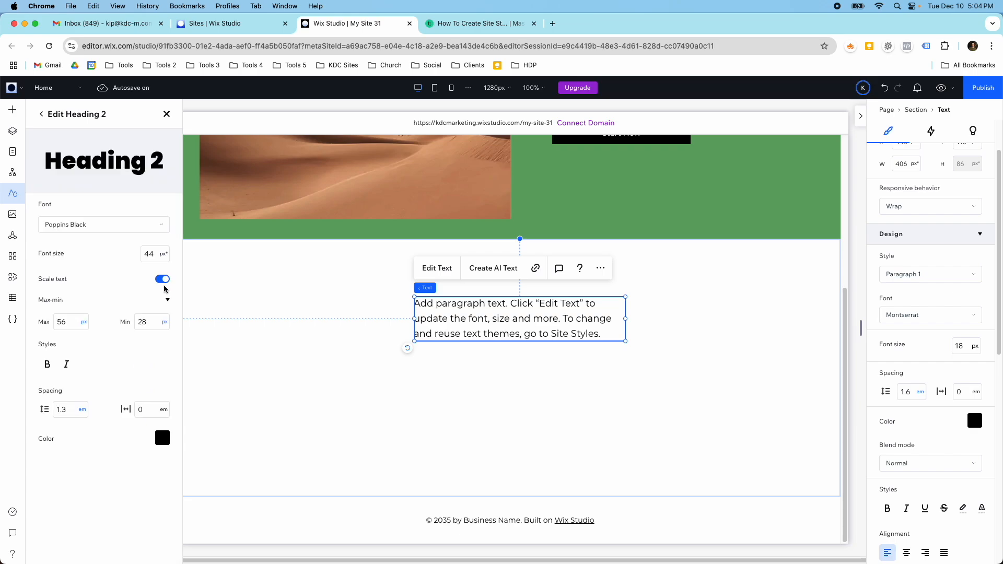
left_click(151, 256)
type("48")
left_click(41, 114)
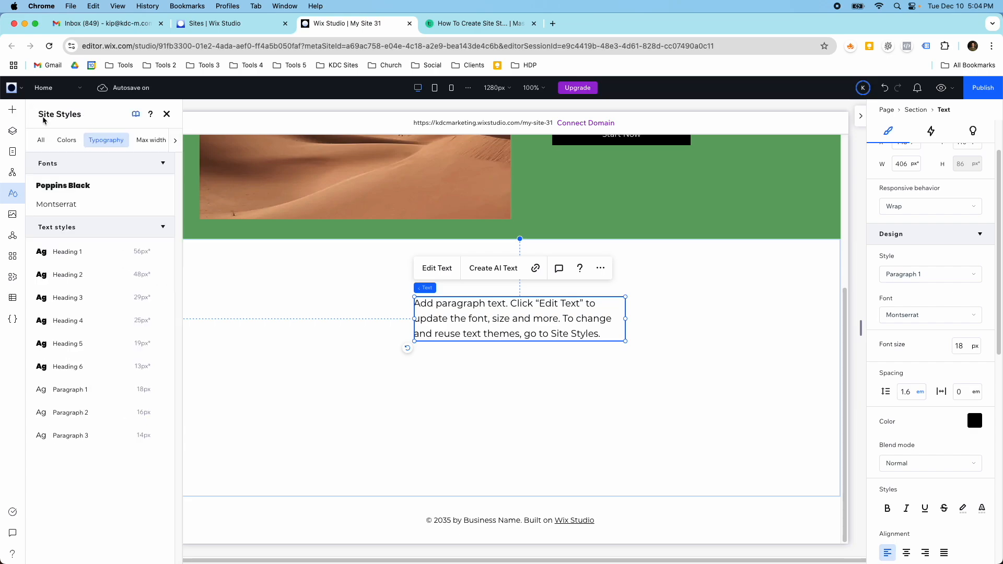
Set the Heading 3 style's font size to 40 px, with a minimum of 24 px and a maximum of 48 px.
left_click(156, 297)
left_click(151, 256)
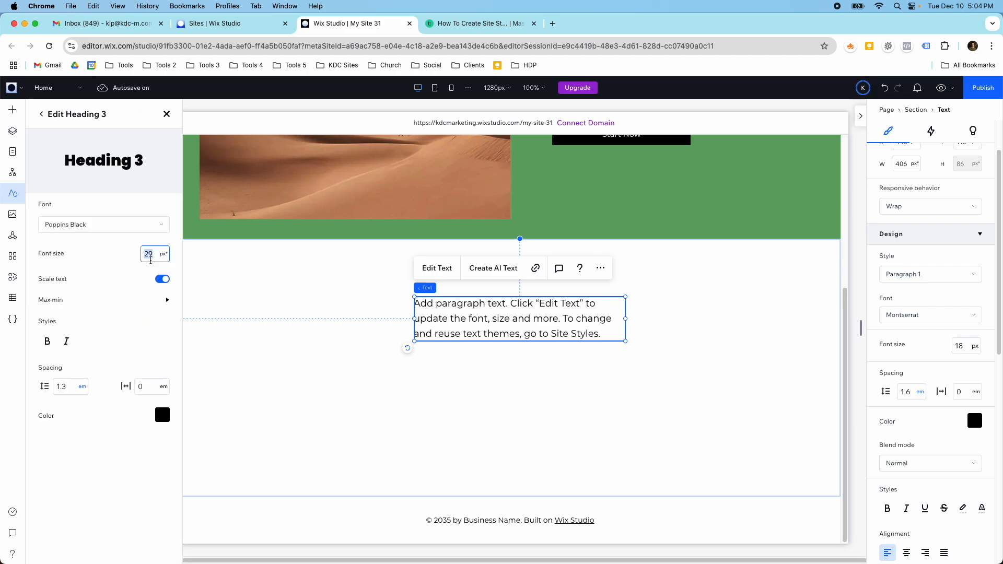
left_click(151, 254)
left_click(168, 299)
left_click(151, 320)
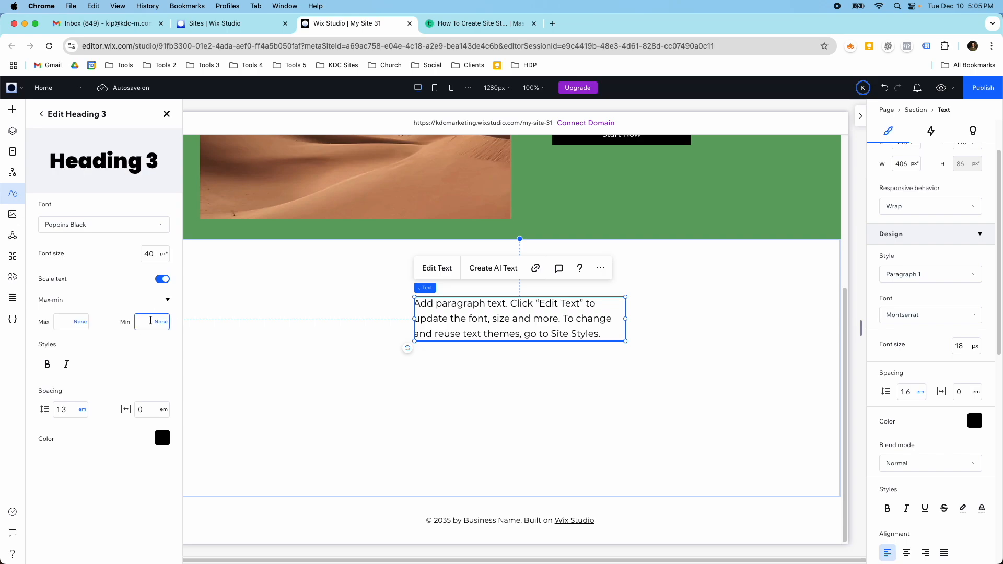
type("24")
left_click(68, 320)
type("48")
key("Return")
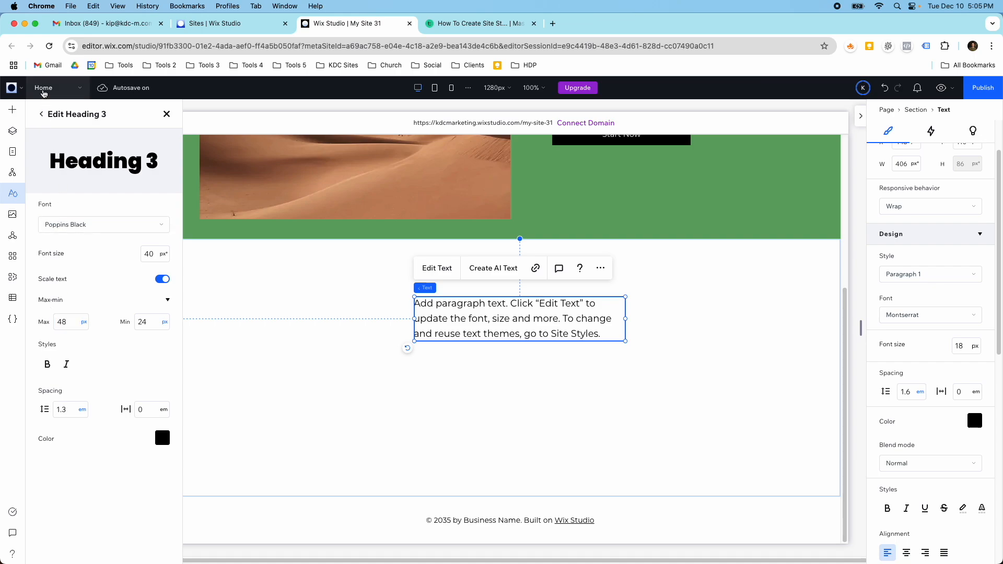
left_click(42, 114)
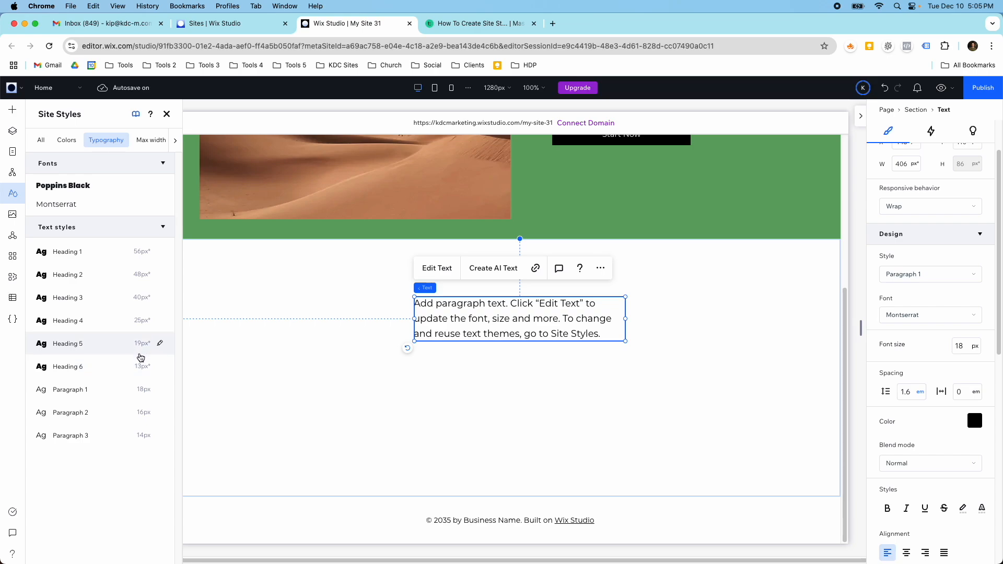
Set the Heading 4 style's font size to 32 px and give it a minimum size.
left_click(160, 321)
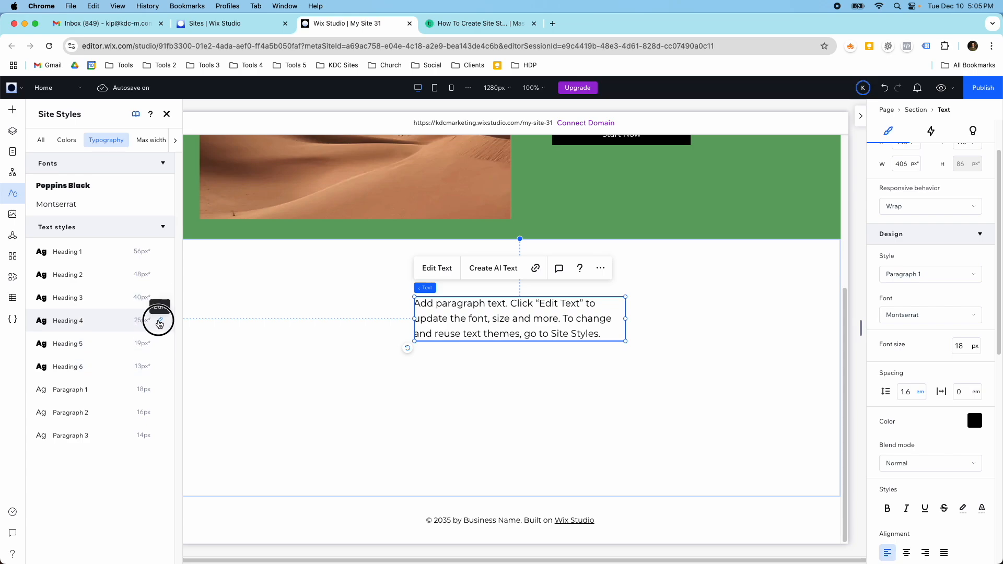
left_click(156, 256)
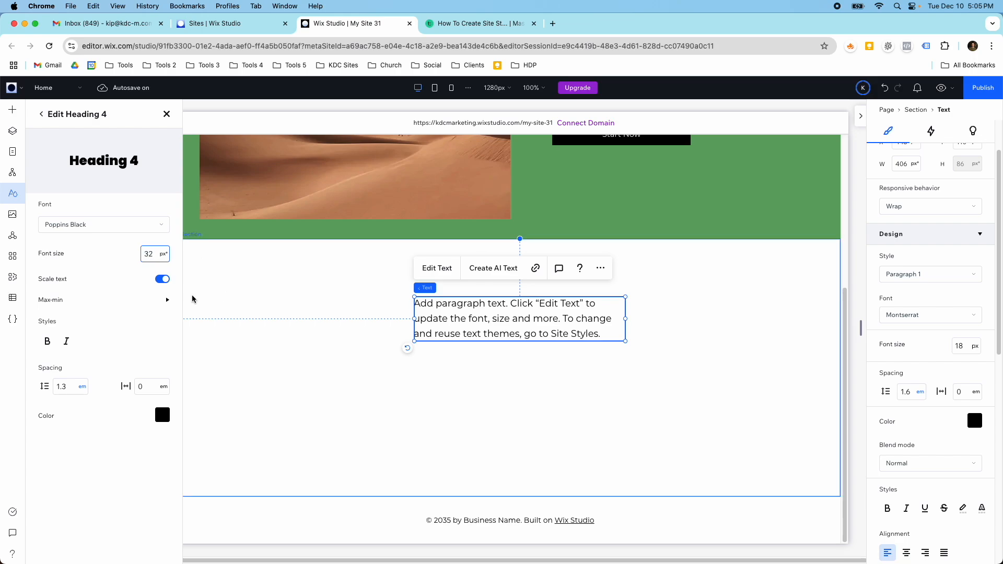
left_click(167, 299)
left_click(141, 315)
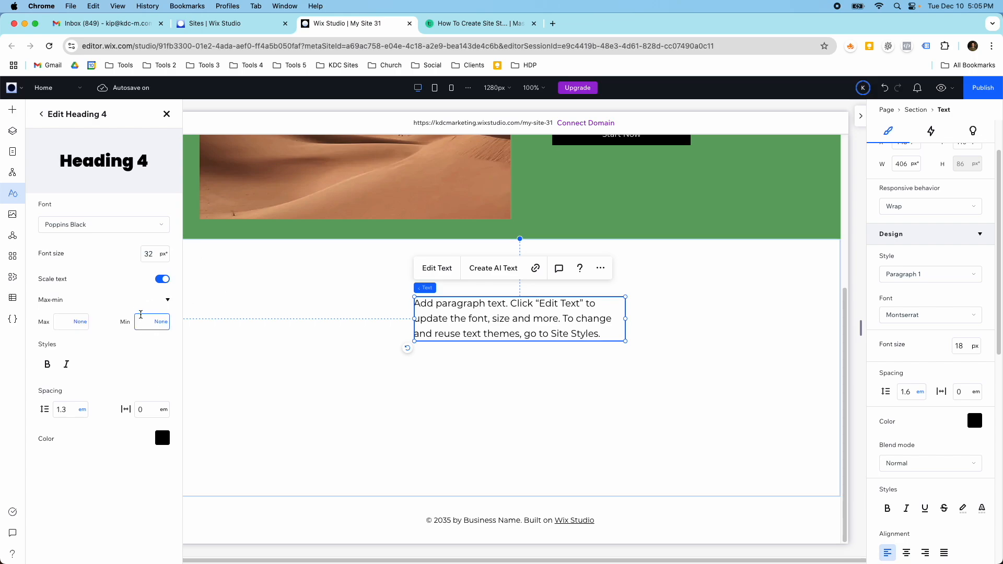
type("20")
key("Return")
left_click(42, 115)
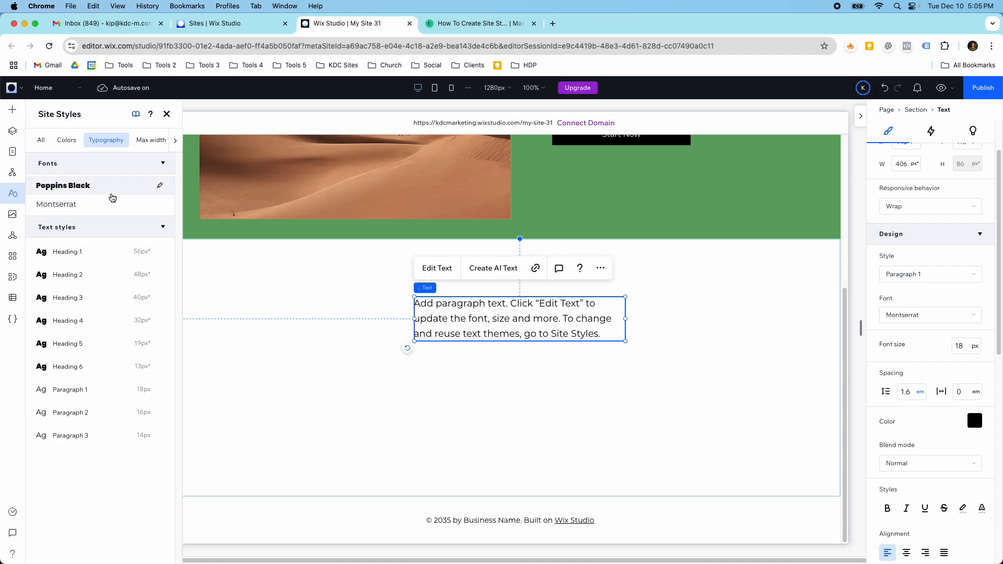
Review the site colors and change the background of the section with the desert image to theme color Color 3 (#C8C8C8).
left_click(70, 142)
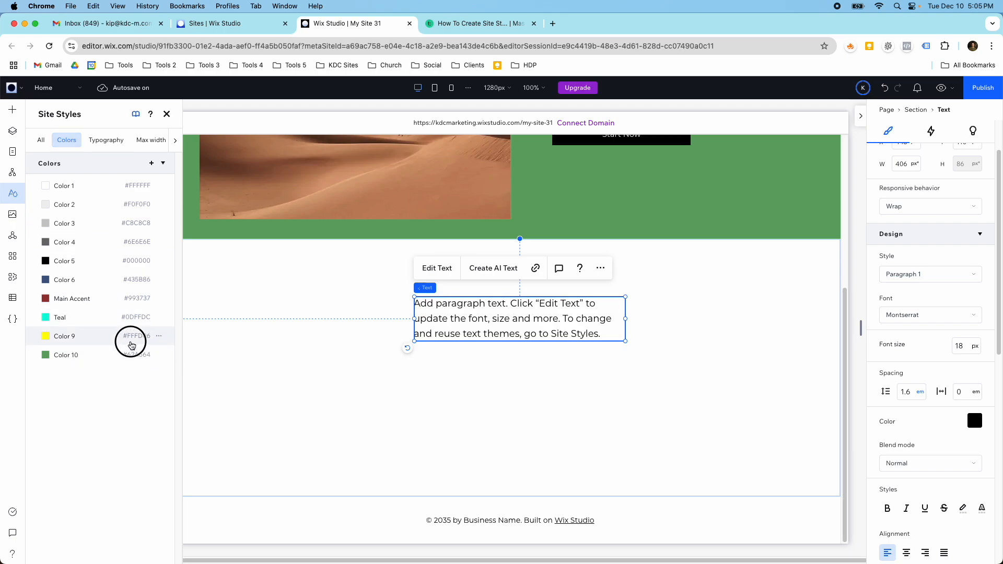
scroll(587, 235, "up", 5)
left_click(785, 189)
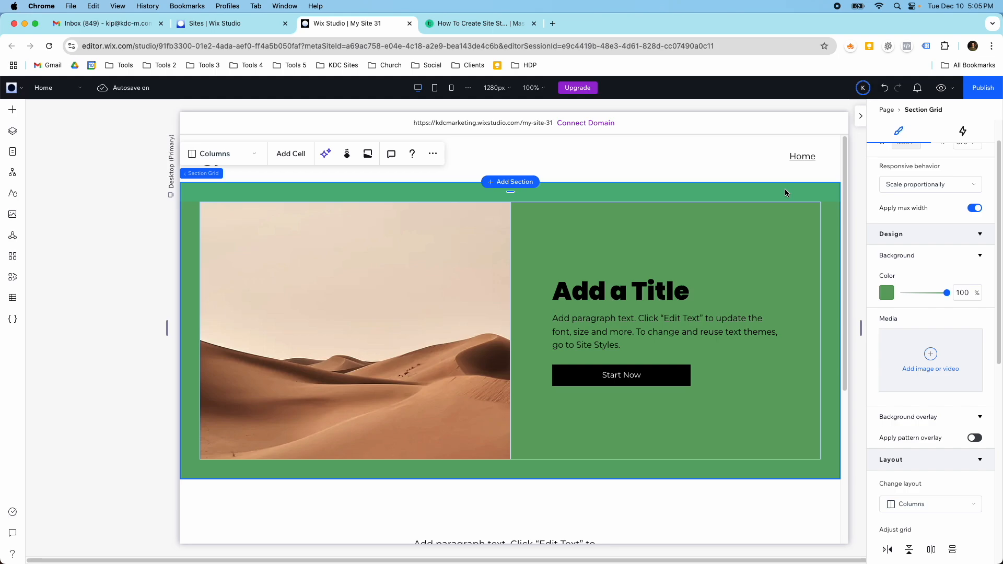
left_click(888, 289)
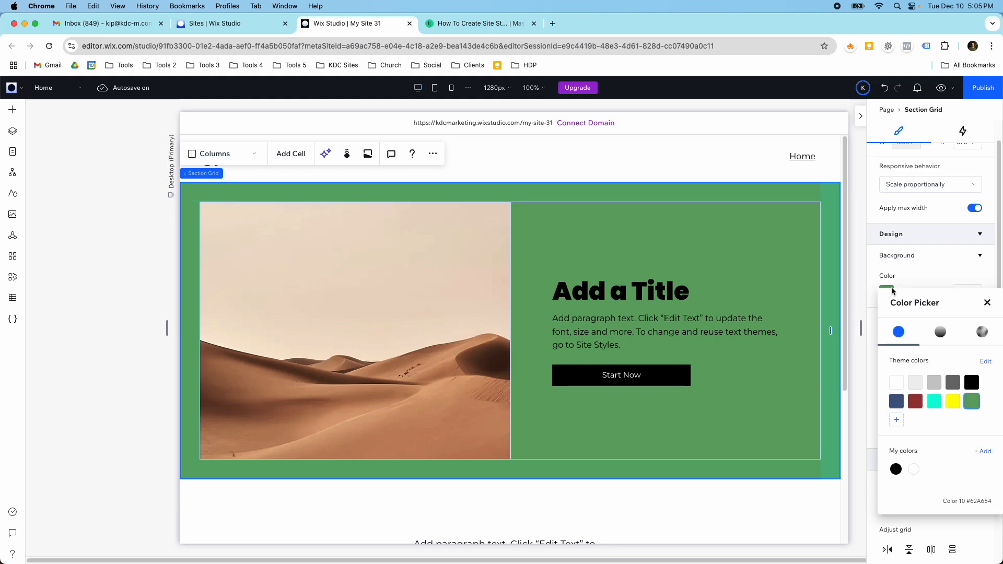
left_click(896, 401)
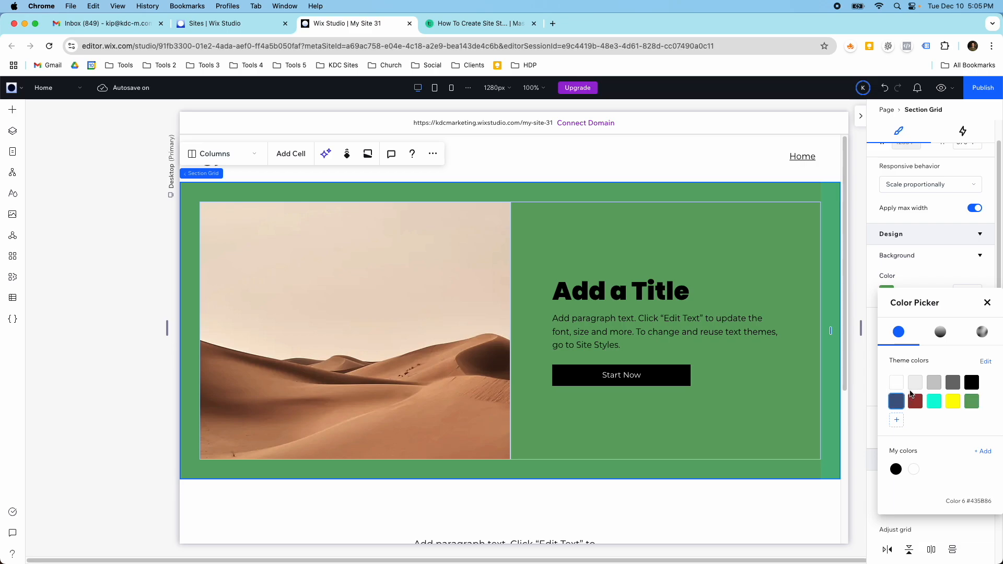
left_click(935, 384)
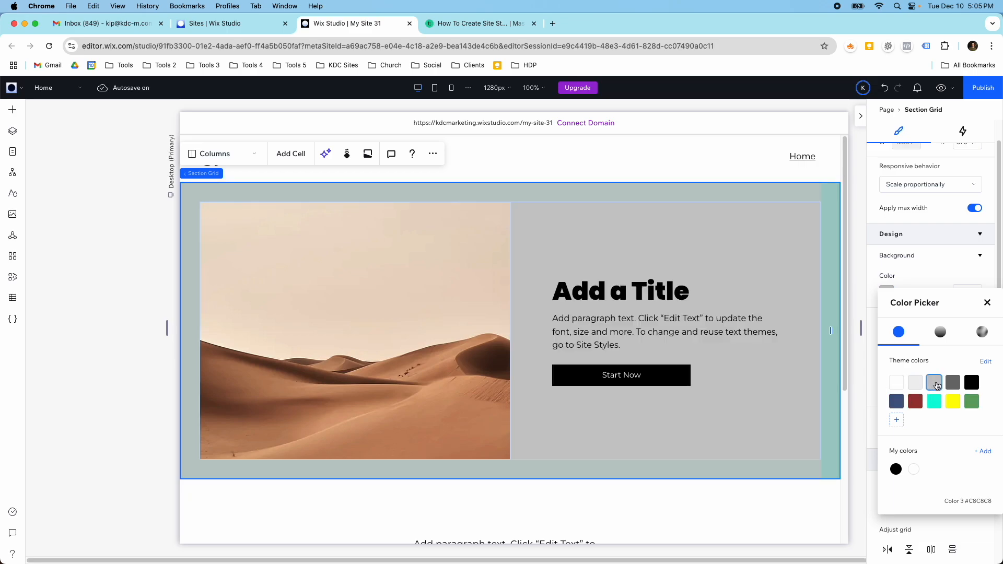
Open the site styles and view the replacement color choices for deleting Color 10, keeping the color in place.
left_click(13, 194)
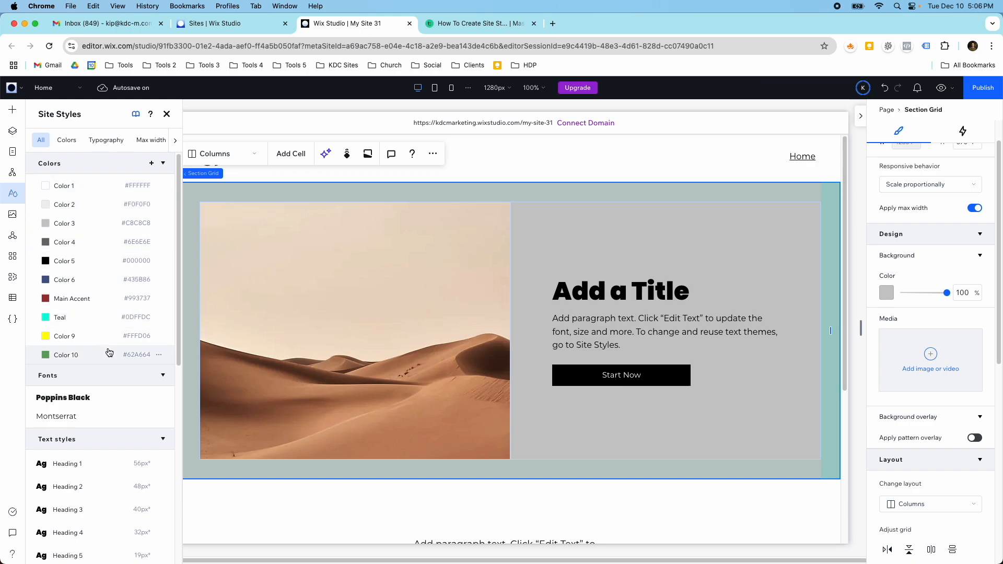
left_click(158, 357)
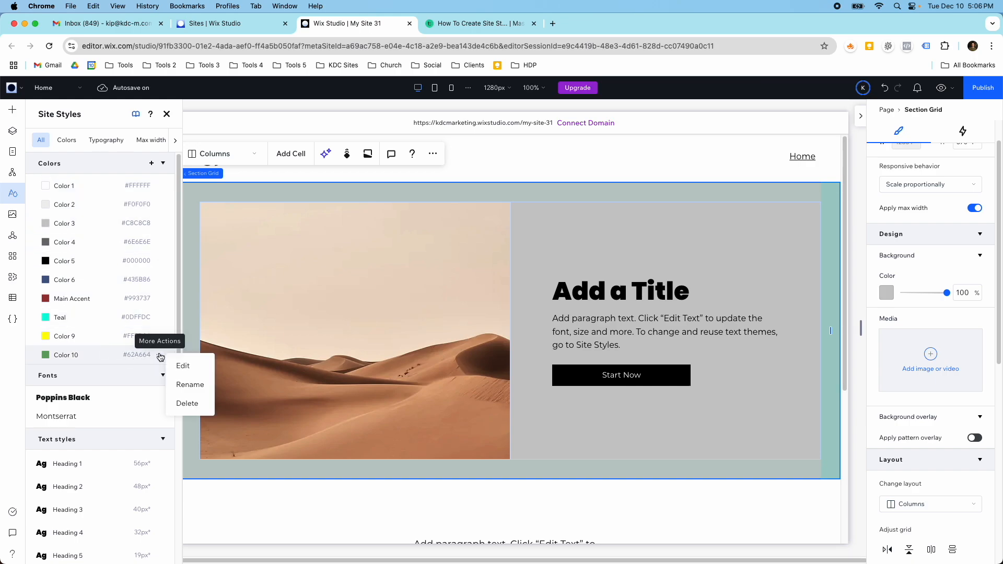
left_click(180, 402)
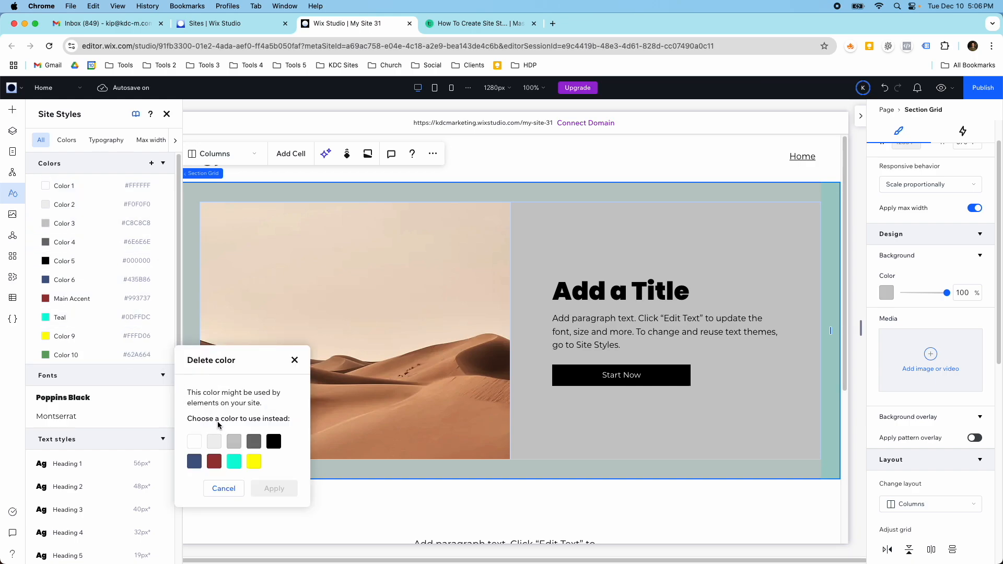
left_click(295, 359)
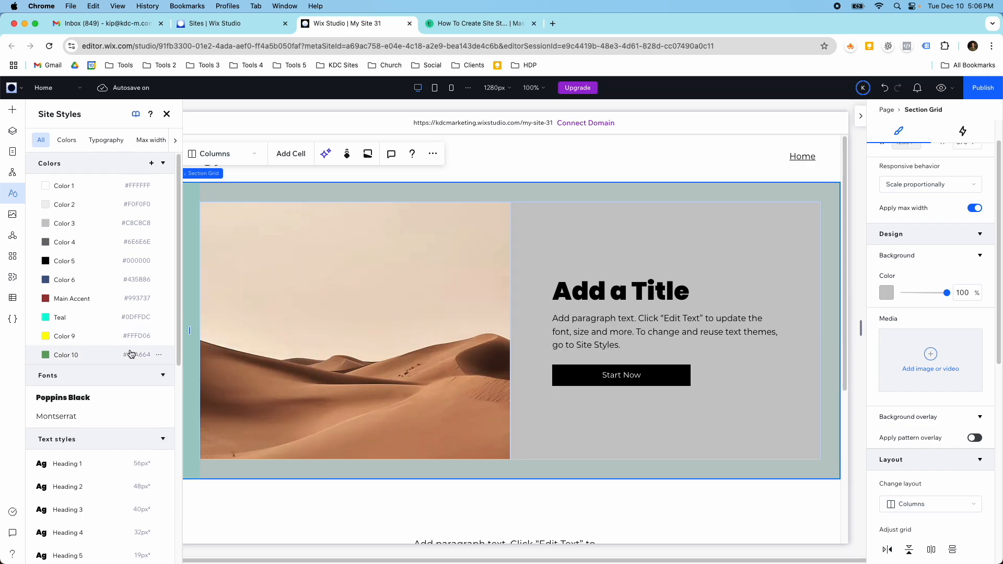
left_click(158, 355)
left_click(184, 404)
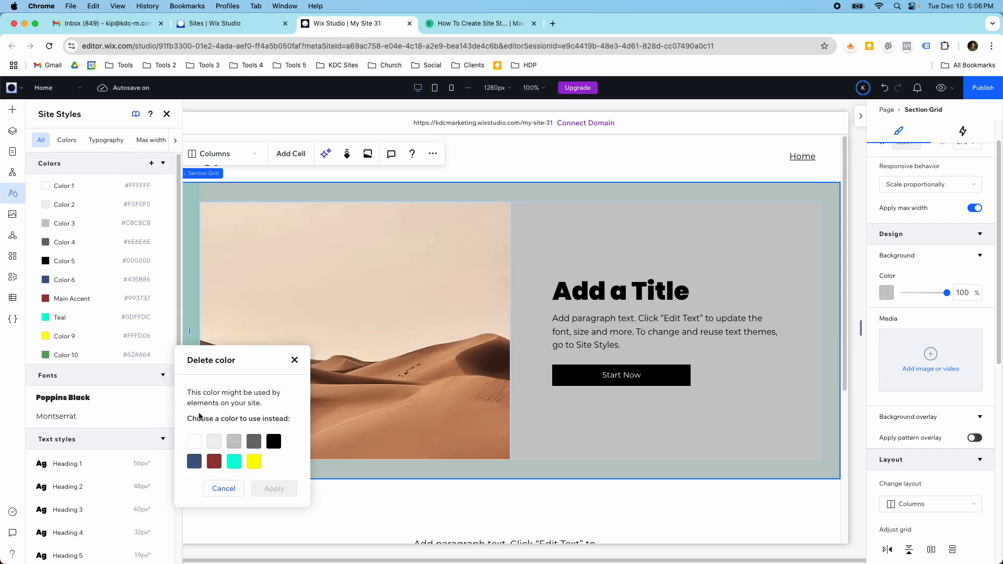
left_click(230, 488)
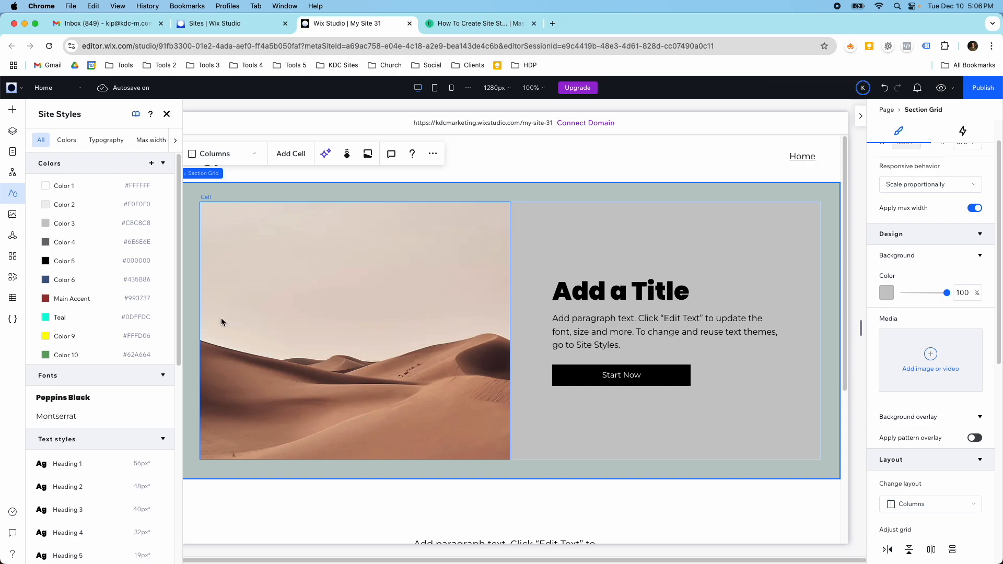
Rename the theme color Teal as Secondary Accent.
scroll(230, 319, "down", 3)
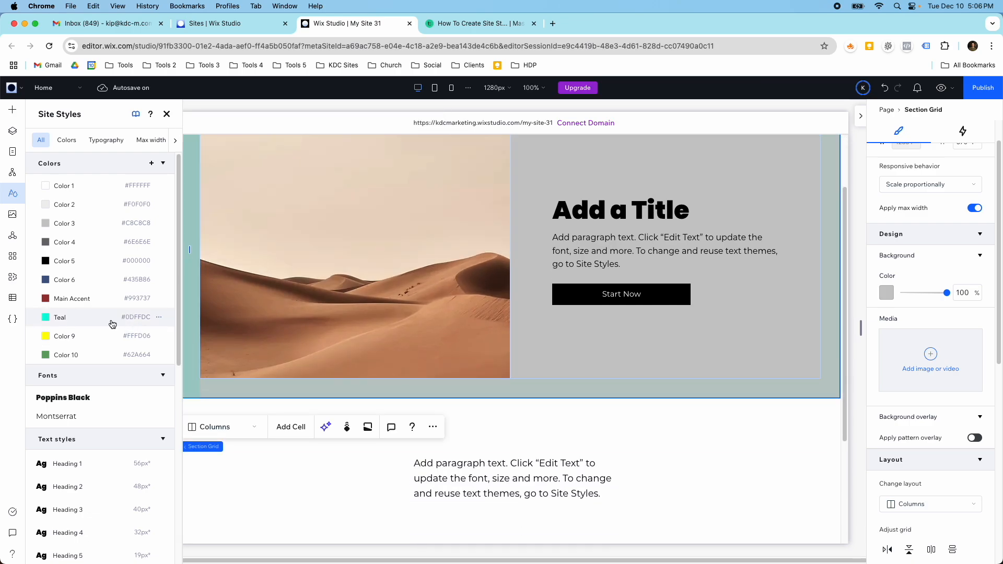
left_click(158, 317)
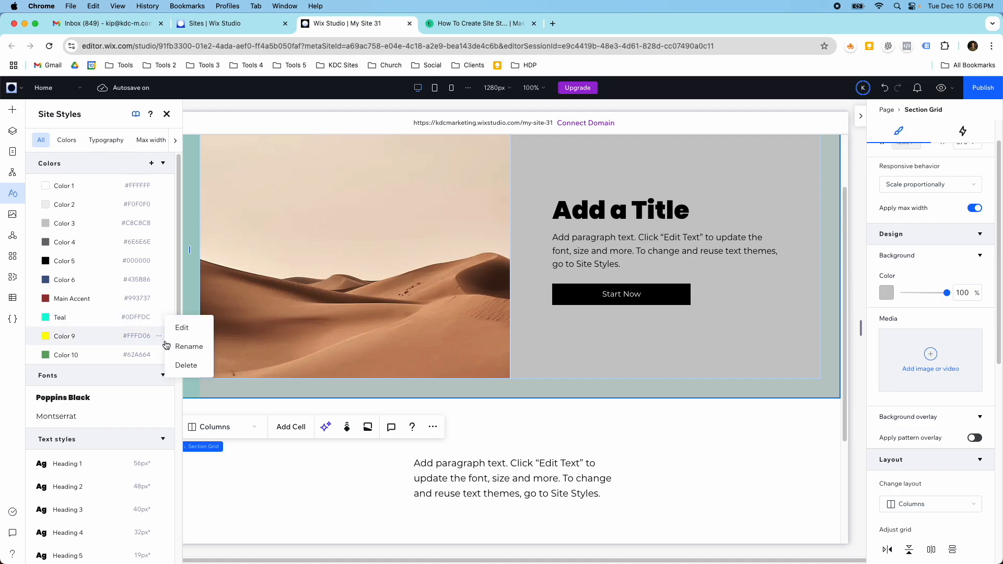
left_click(169, 346)
type("Seco")
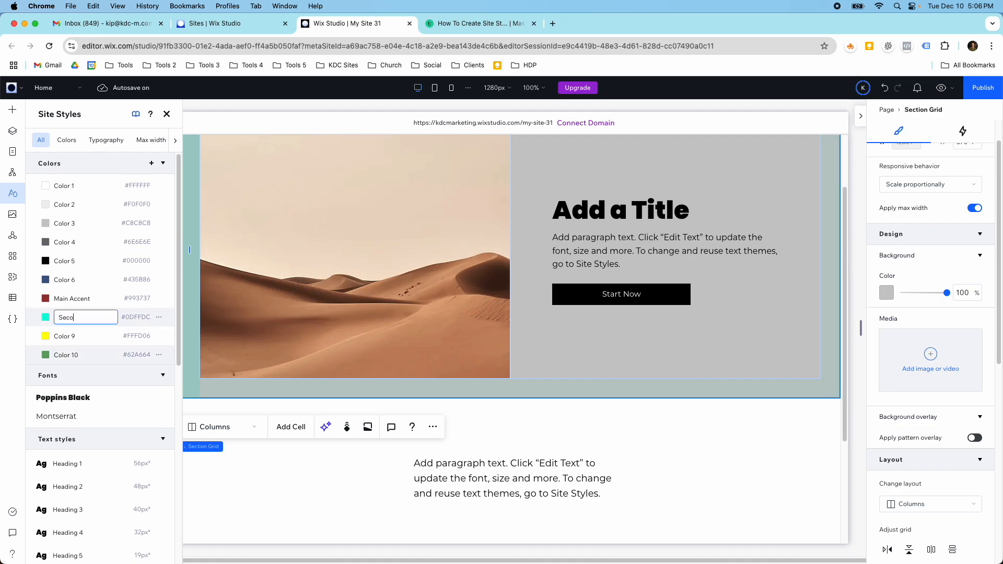
type("ndary Accent")
key("Return")
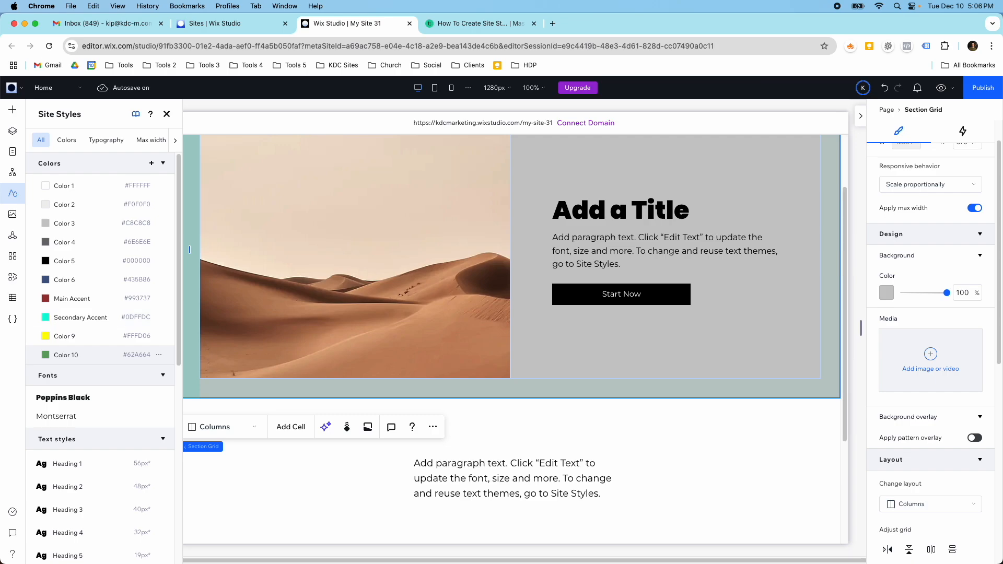
Change the Secondary Accent theme color to the dark gray-green #3F4E4C.
left_click(159, 317)
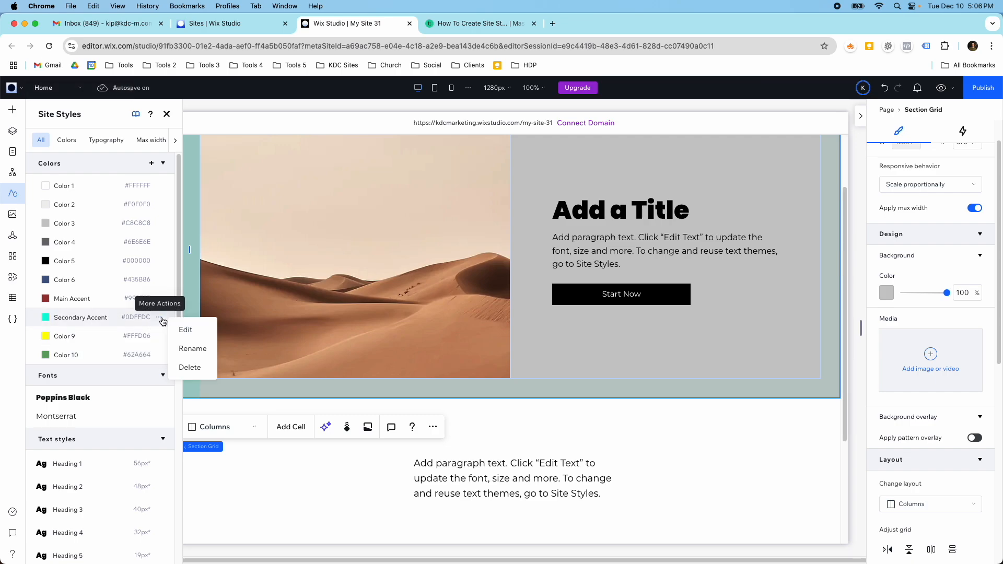
left_click(187, 330)
left_click(241, 448)
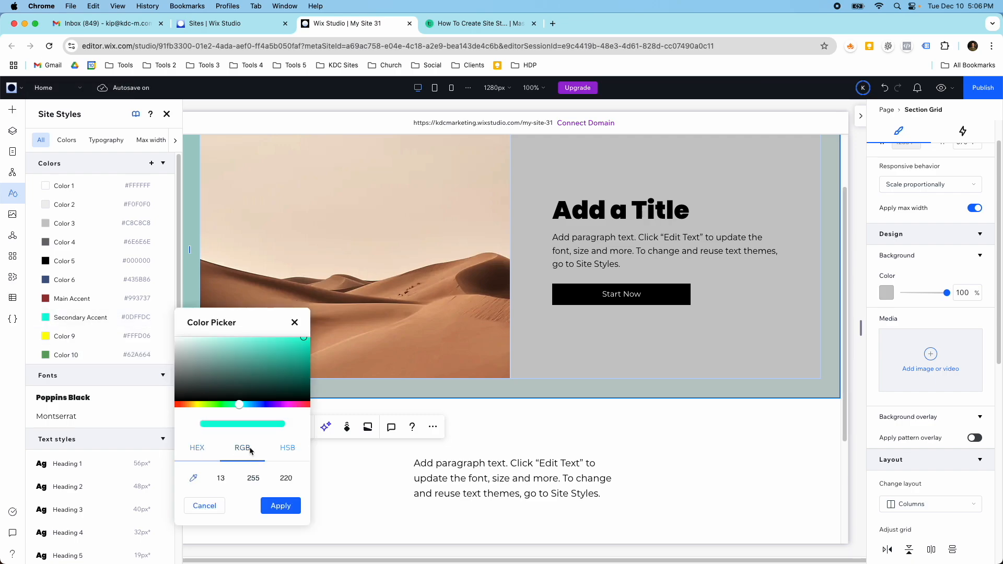
left_click(197, 447)
left_click_drag(282, 348, 198, 383)
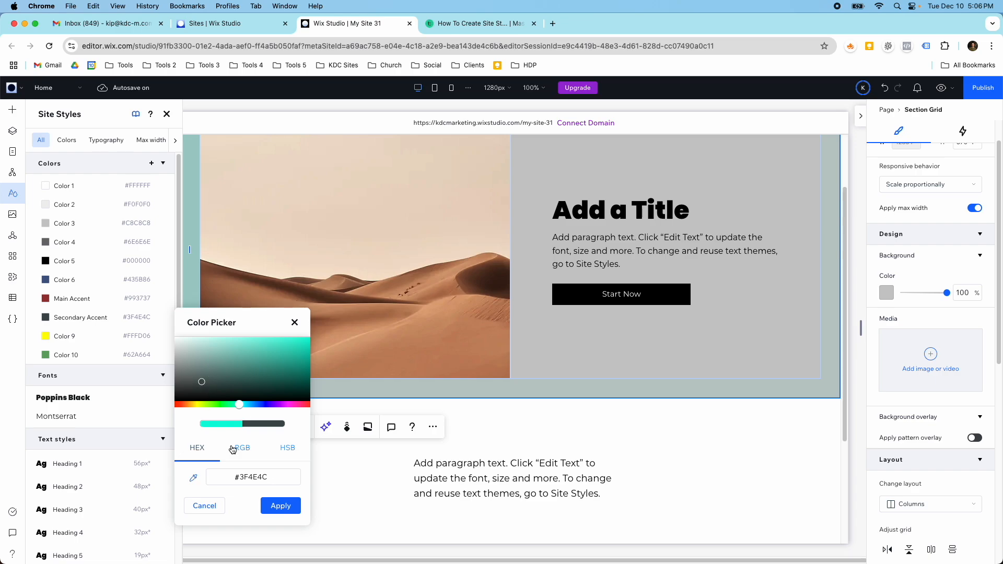
left_click(273, 504)
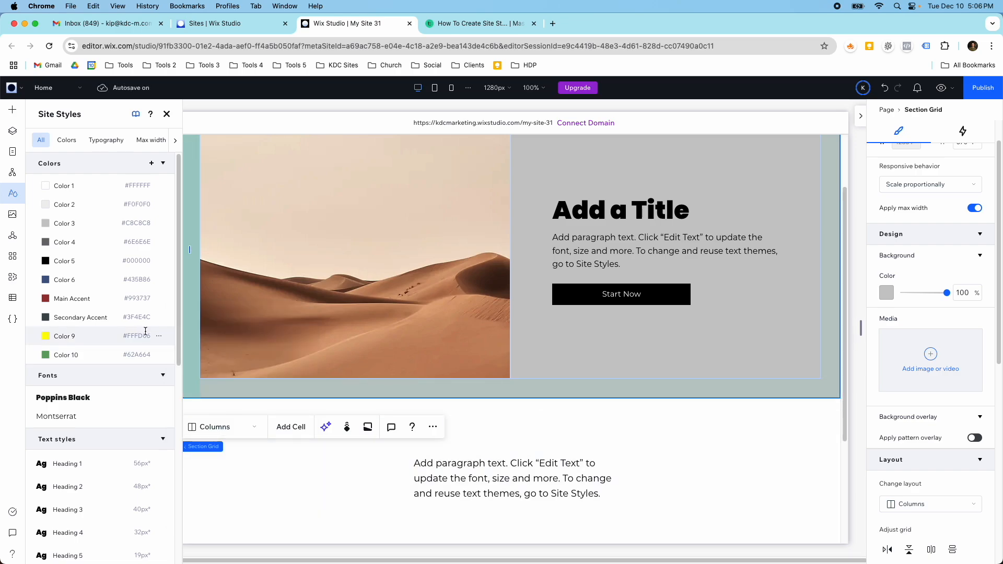
Add the new theme color #FFC500 from the desert image section's background settings, applying it as that background.
left_click(884, 292)
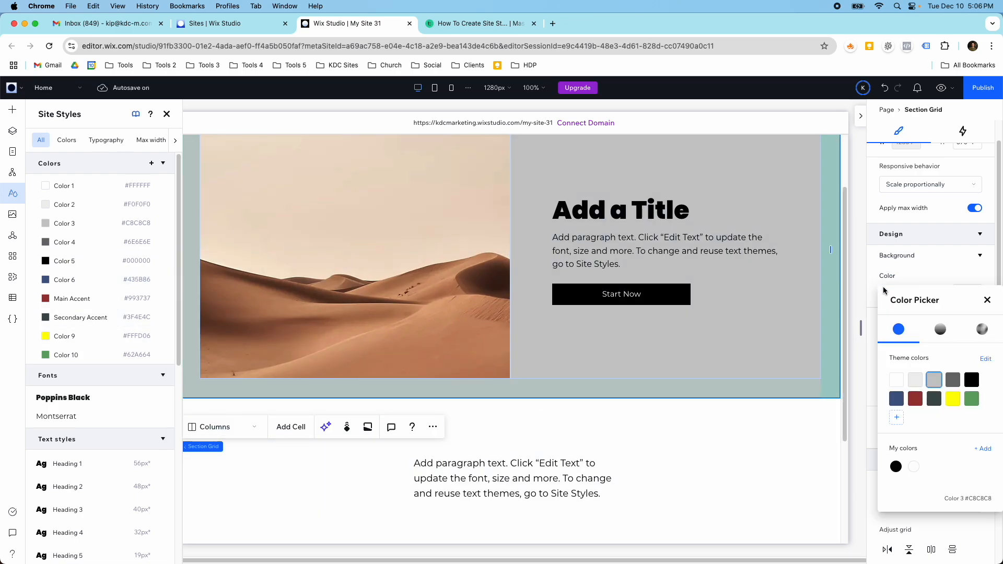
left_click(896, 416)
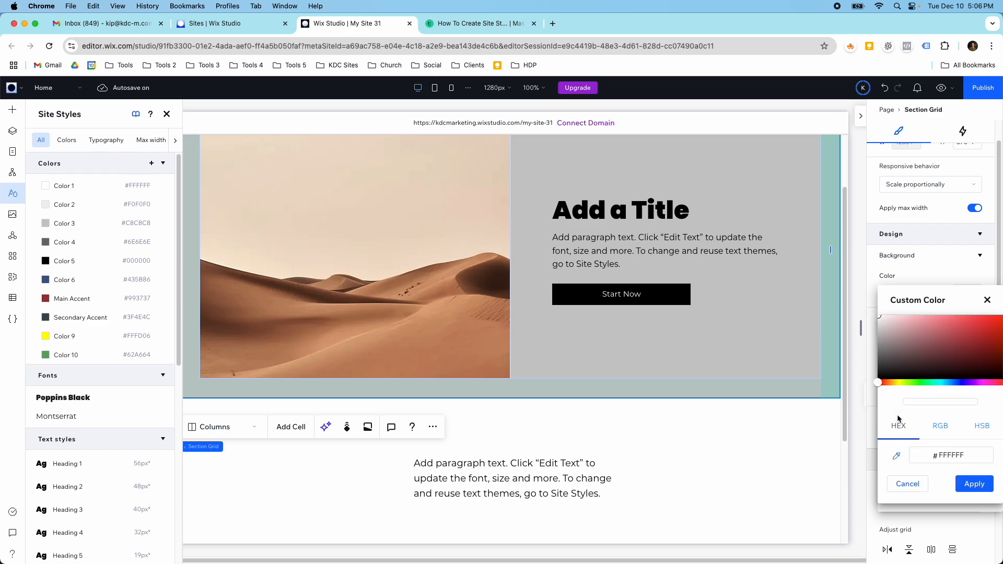
left_click(891, 382)
left_click_drag(926, 352, 1002, 315)
left_click(965, 481)
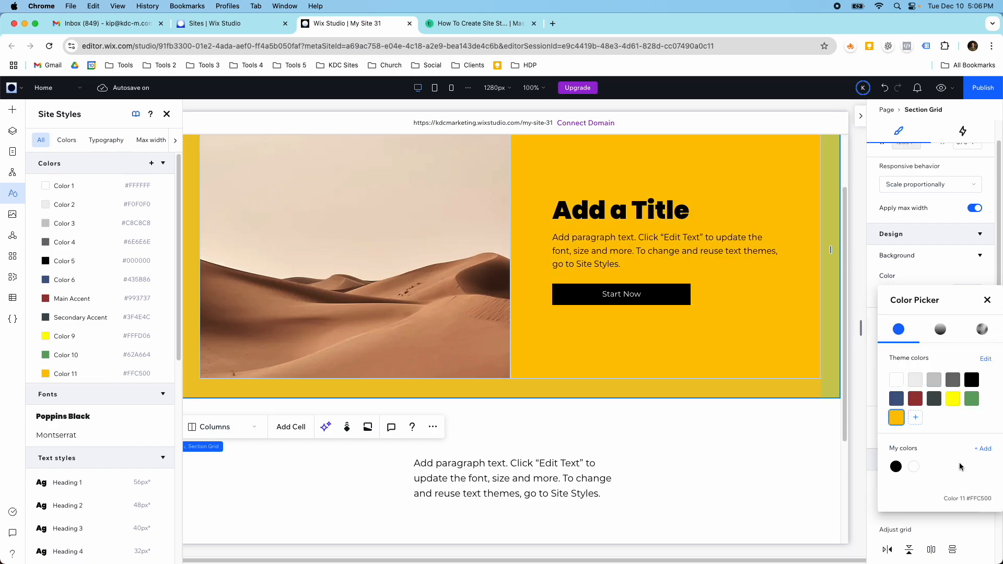
Rename the new #FFC500 theme color as Orange.
left_click(62, 373)
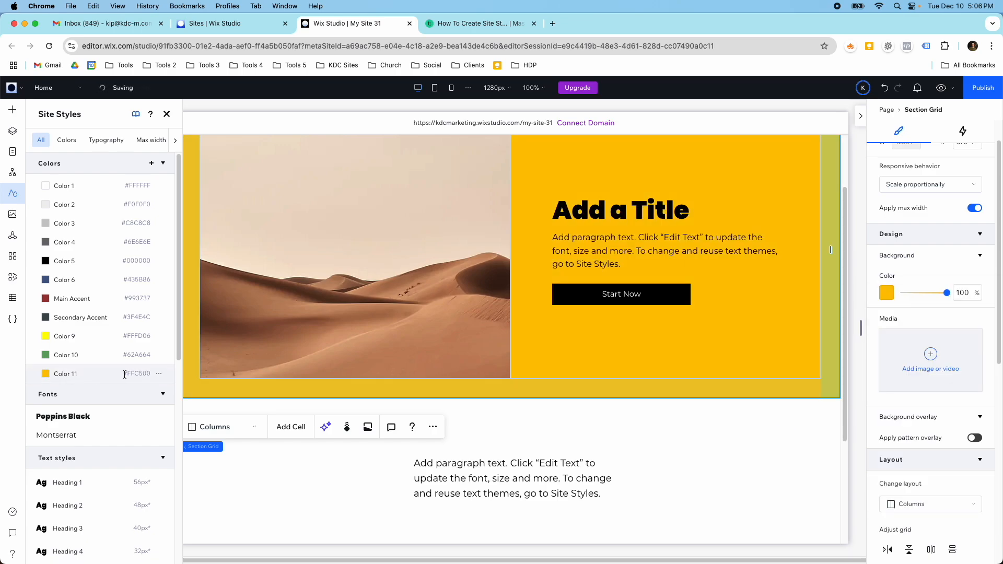
left_click(158, 376)
left_click(166, 382)
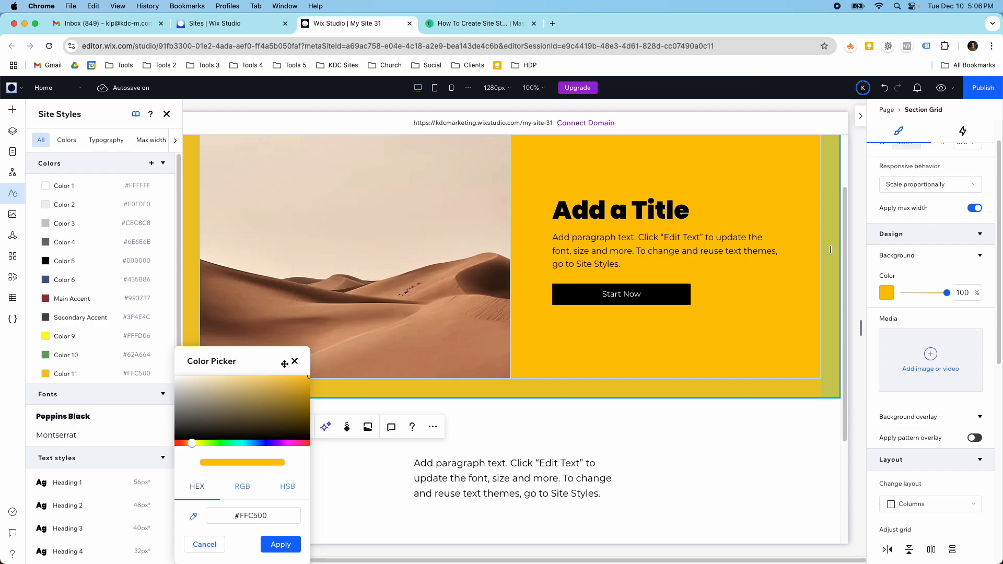
left_click(294, 361)
left_click(159, 375)
left_click(173, 403)
type("Orange")
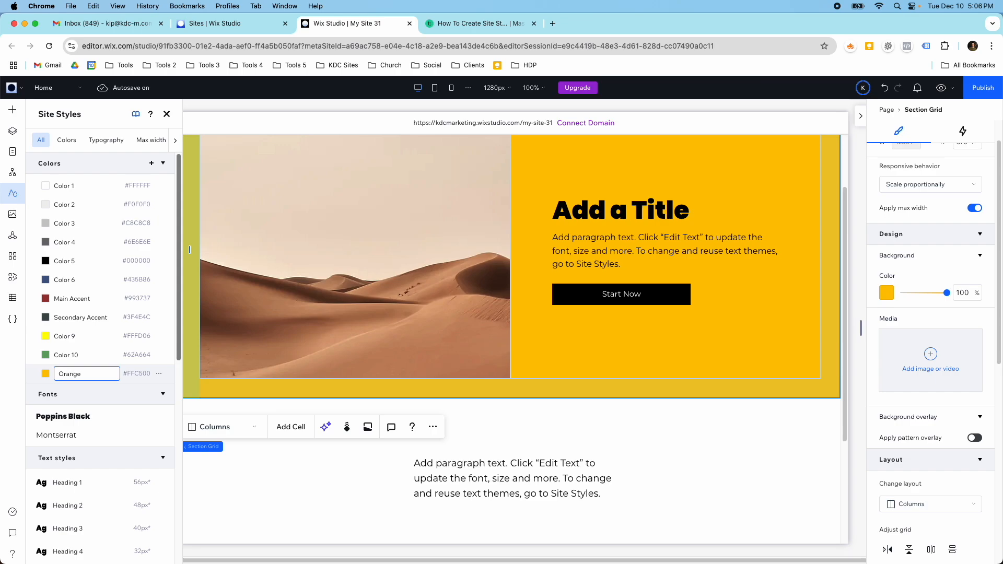
key("Return")
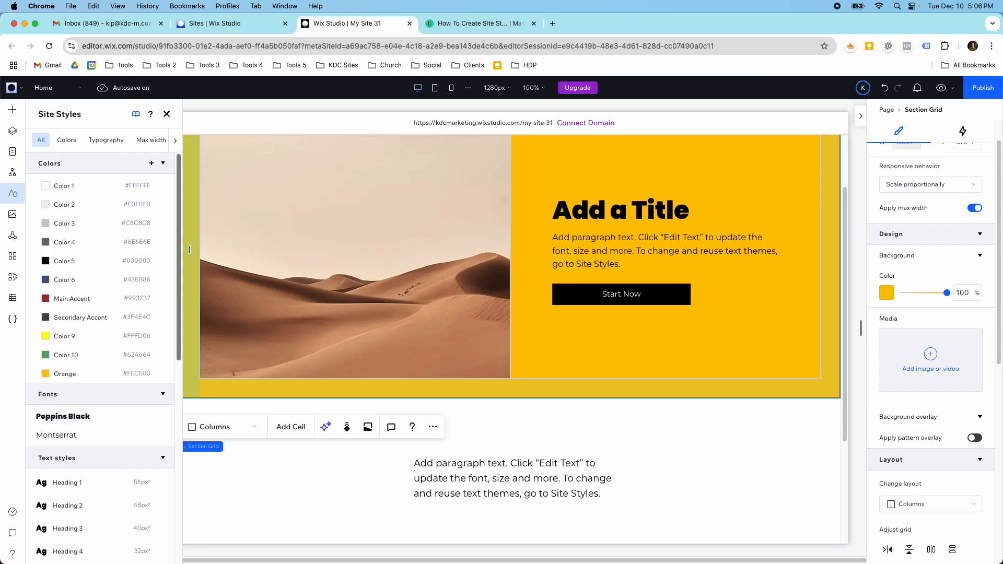
Add the custom red #FE4848 to My colors and use it as the desert image section's background.
left_click(883, 293)
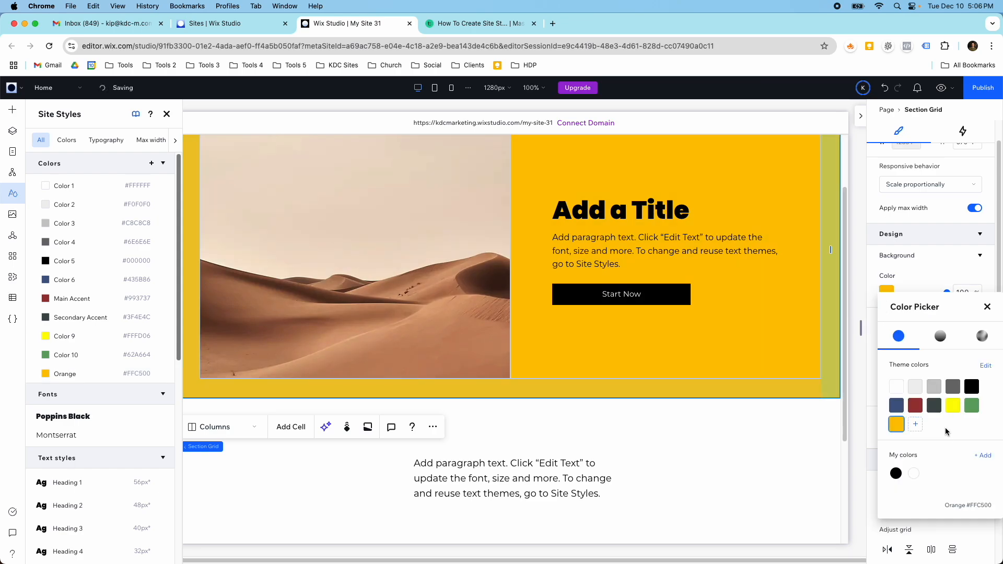
left_click(975, 459)
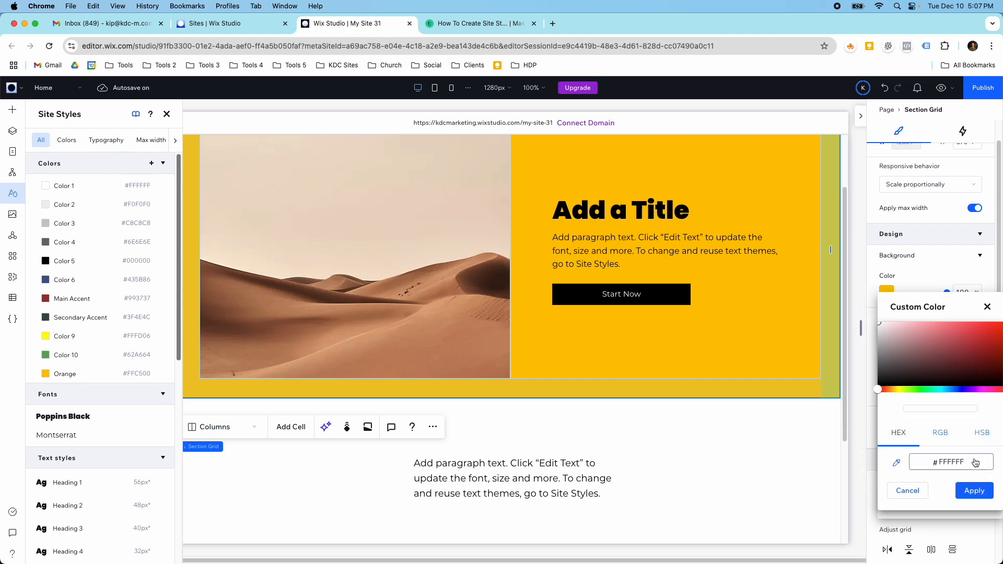
left_click_drag(927, 359, 968, 324)
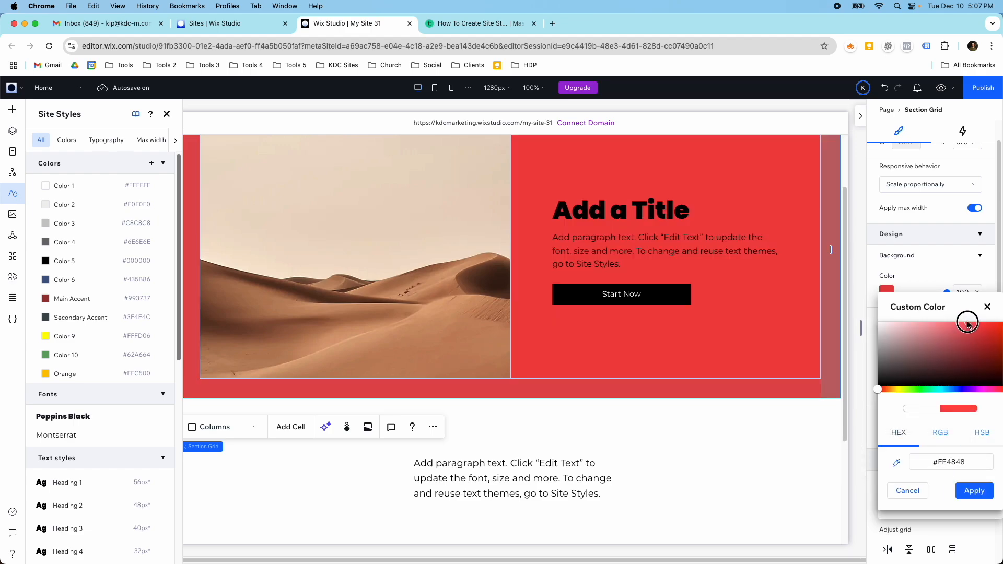
left_click(972, 489)
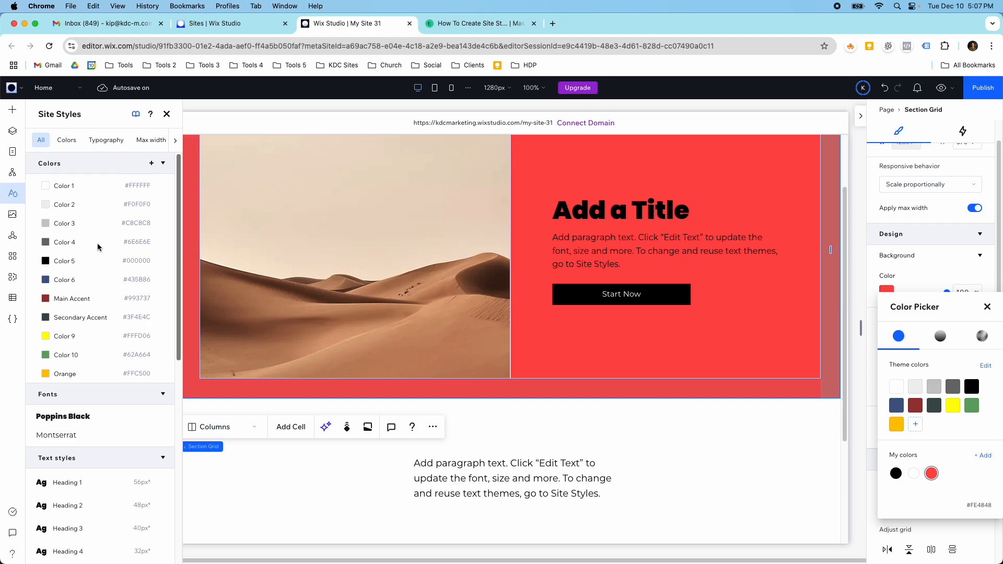
Examine the site-wide max width setting and the max width option on the header, footer and desert image section.
left_click(113, 144)
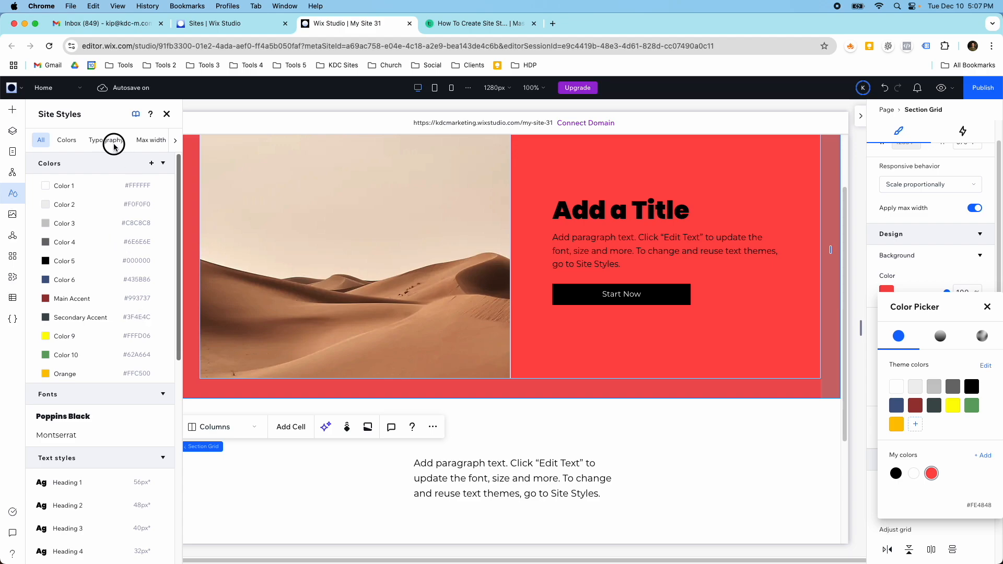
left_click(141, 142)
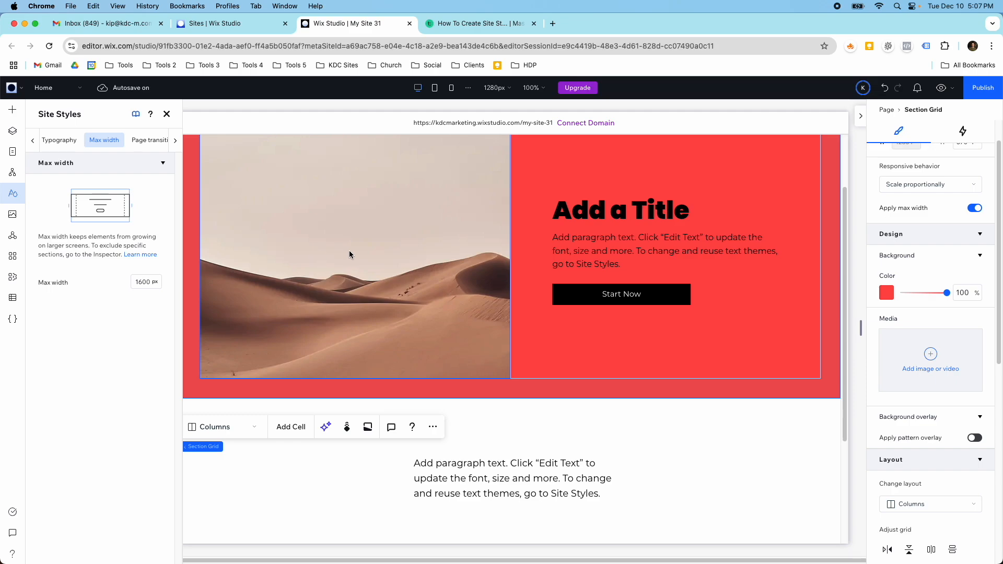
scroll(349, 250, "up", 3)
left_click(658, 158)
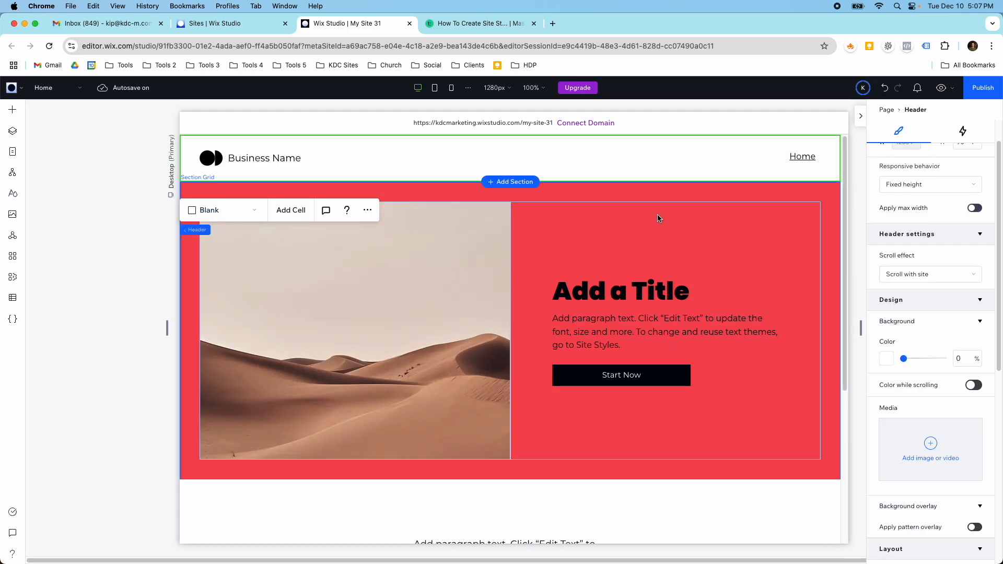
scroll(595, 319, "down", 5)
left_click(651, 509)
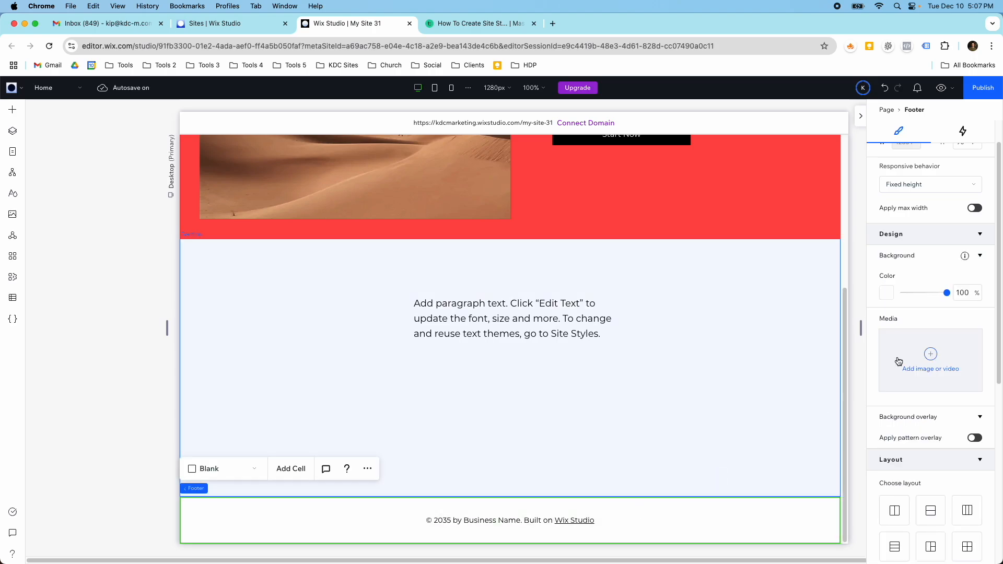
scroll(875, 247, "up", 1)
left_click(805, 210)
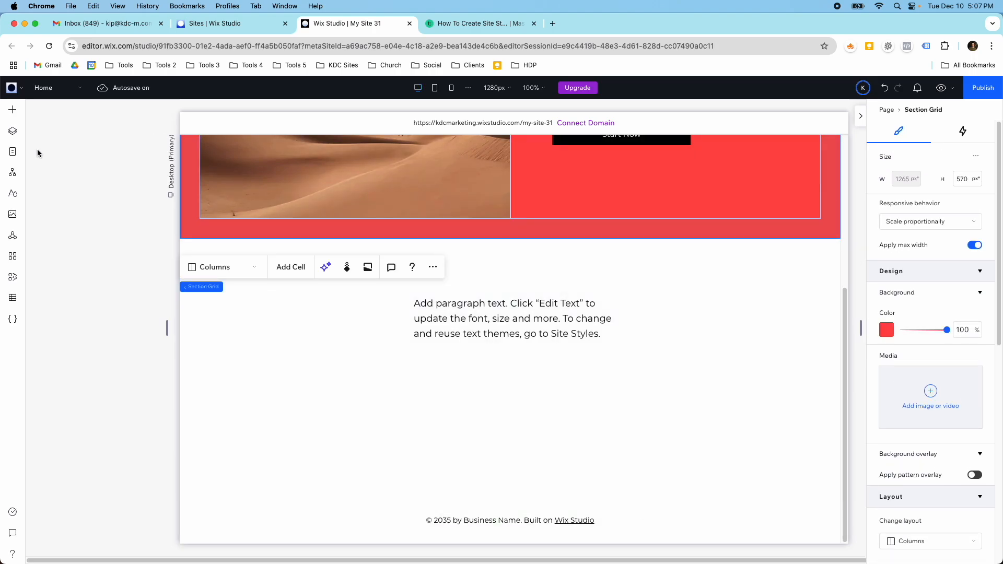
Reopen the site-wide max width setting and compare it with the layout of the desert image section.
left_click(13, 195)
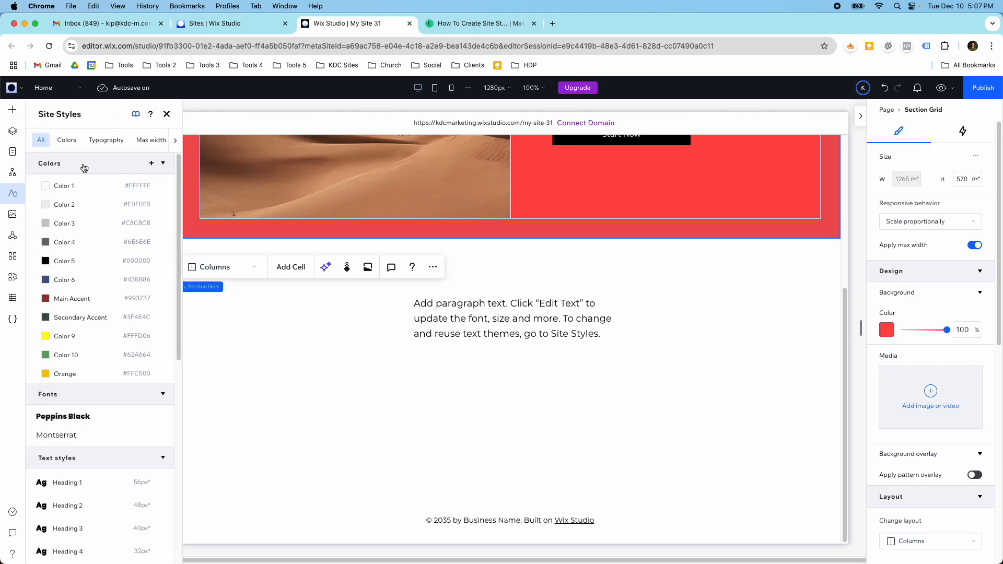
left_click(137, 141)
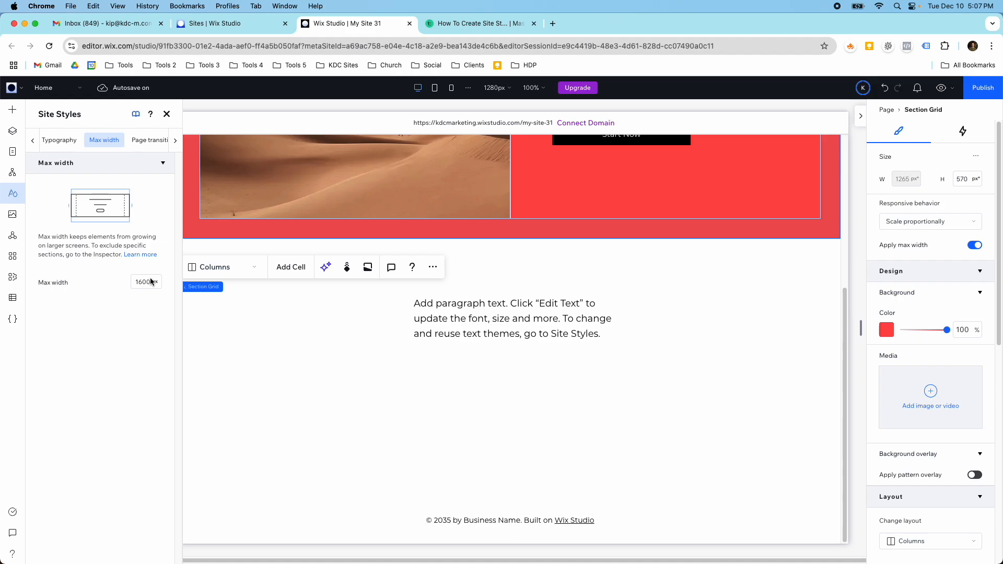
scroll(367, 312, "up", 5)
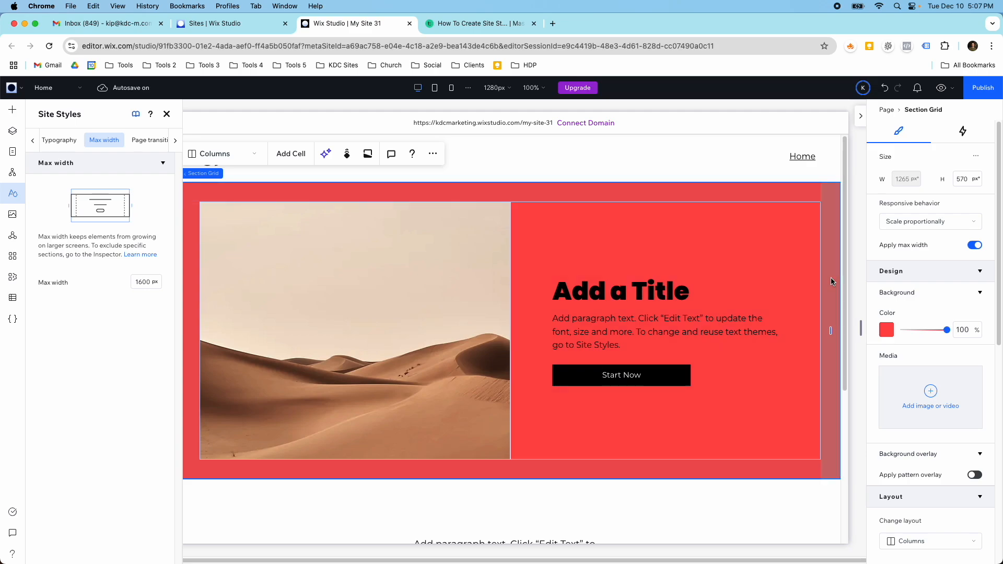
left_click_drag(860, 328, 841, 358)
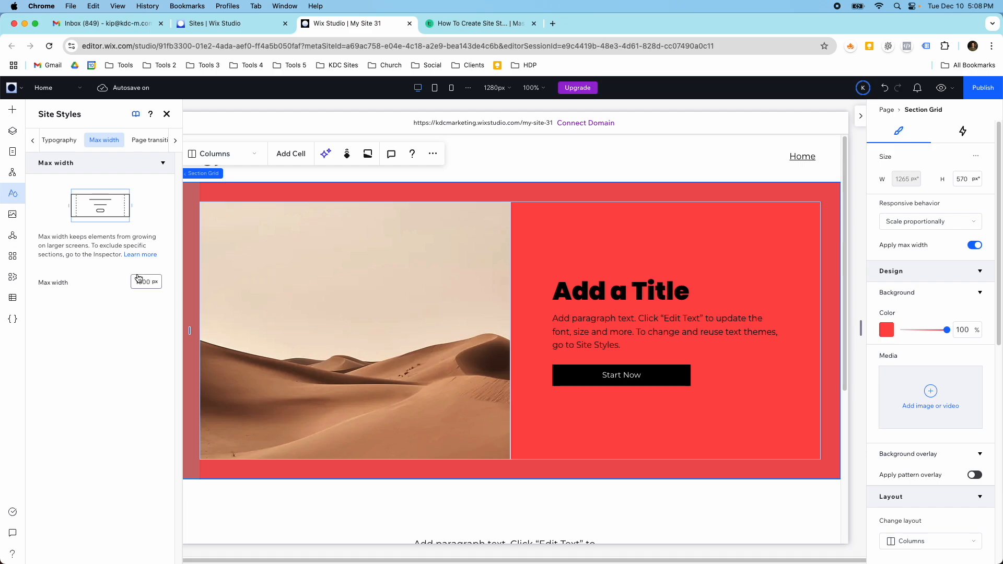
Check the available page transition options and return to the overview of all site styles.
left_click(144, 138)
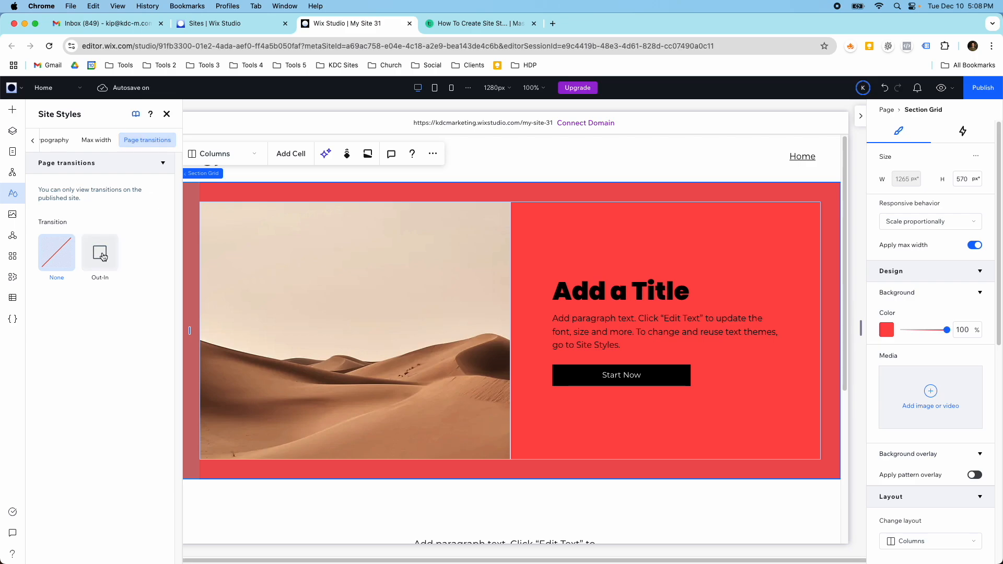
left_click(33, 141)
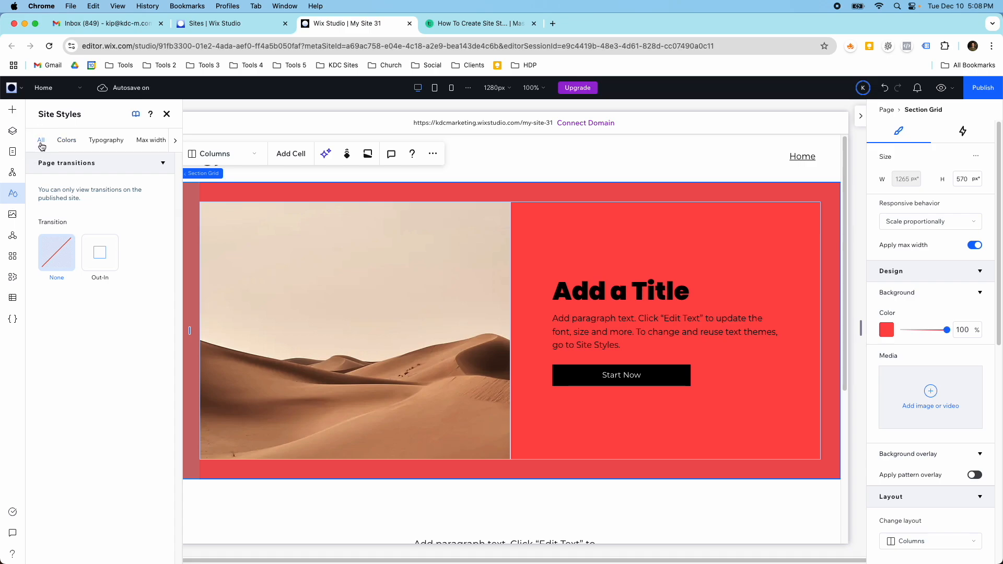
left_click(41, 142)
Examine the library options for importing colors and text styles from saved libraries, and leave without importing.
left_click(136, 115)
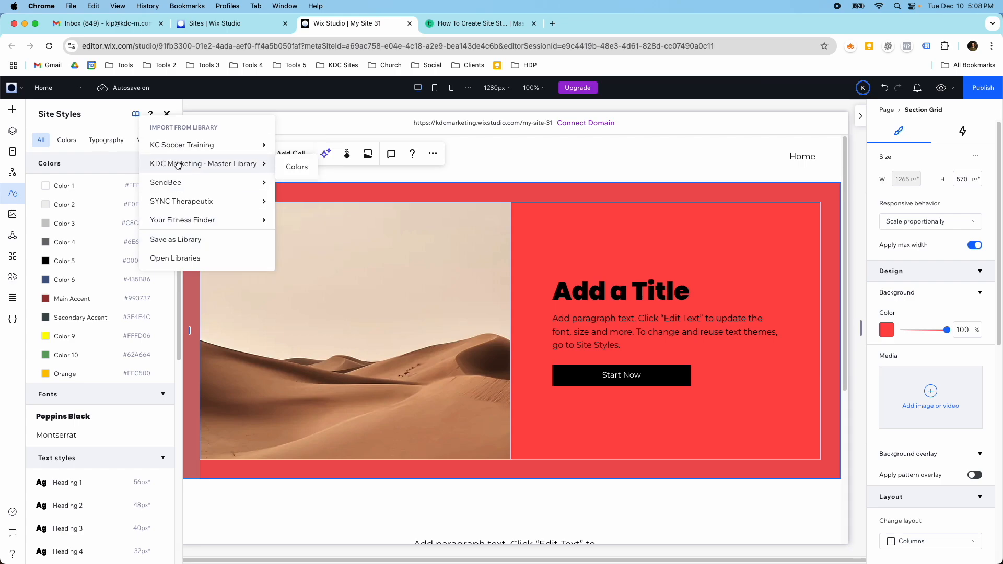
mouse_move(183, 202)
mouse_move(188, 183)
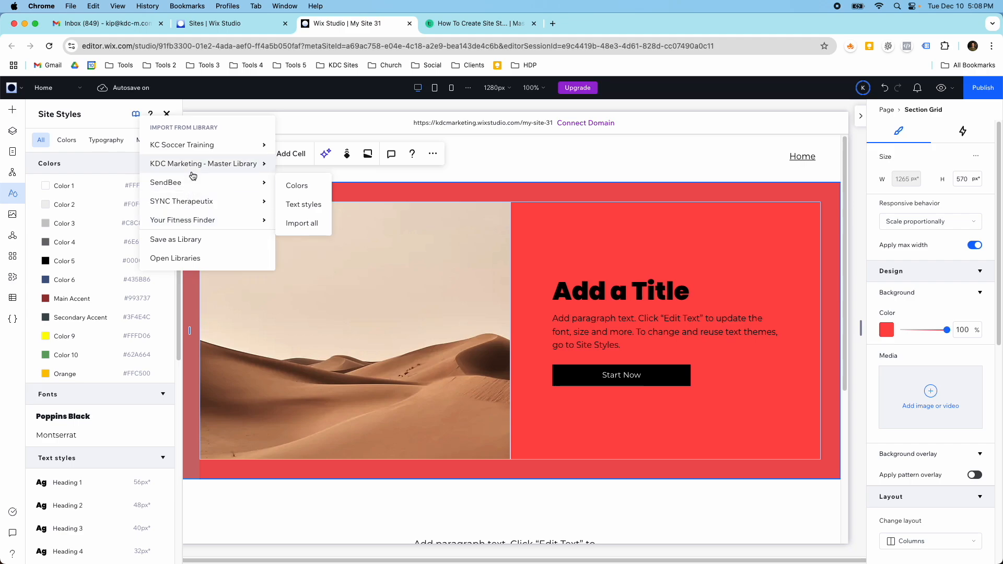
mouse_move(188, 140)
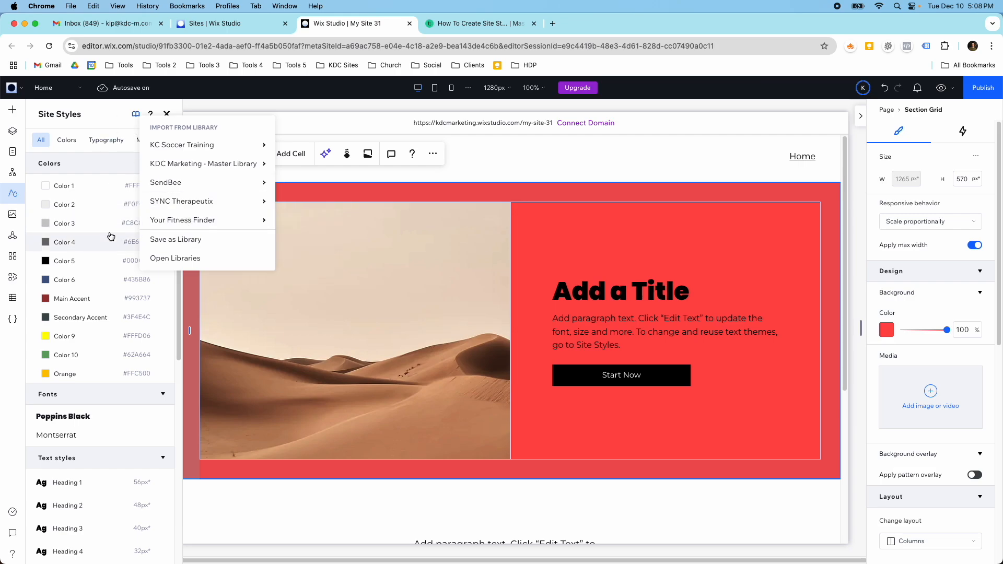
left_click(93, 118)
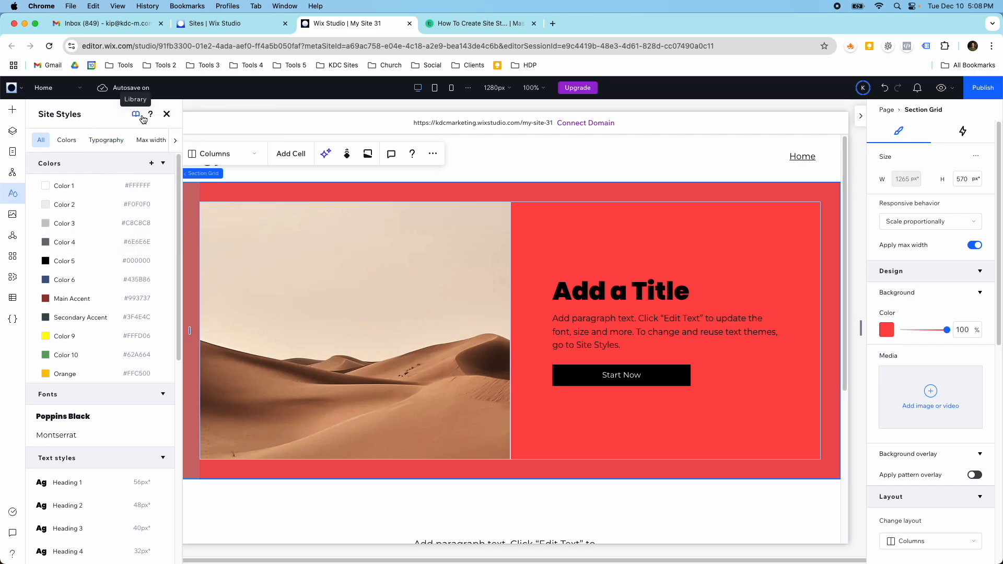
Collapse the Colors, Fonts, Text styles, Max width and Page transitions sections of the site styles.
left_click(162, 163)
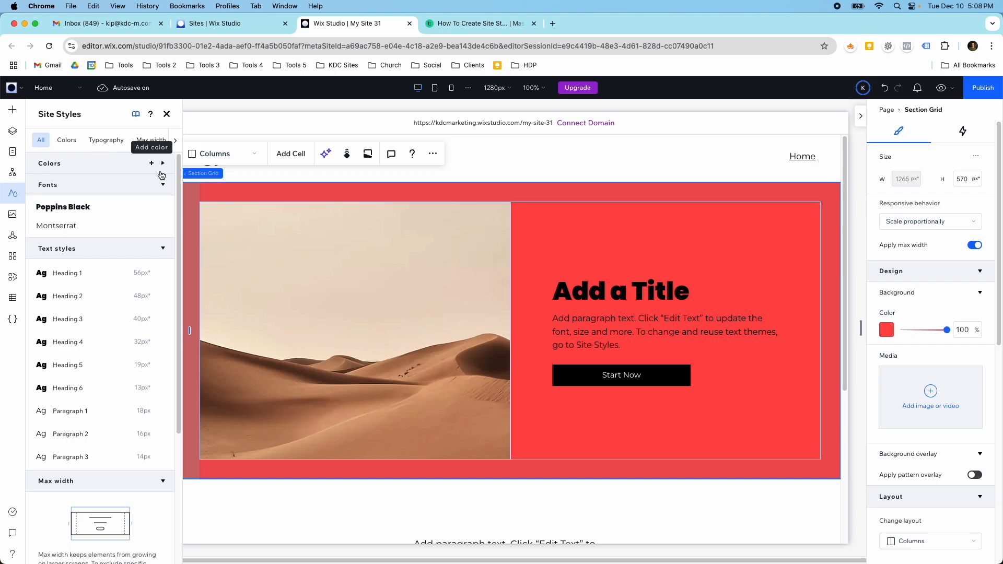
left_click(162, 184)
left_click(165, 205)
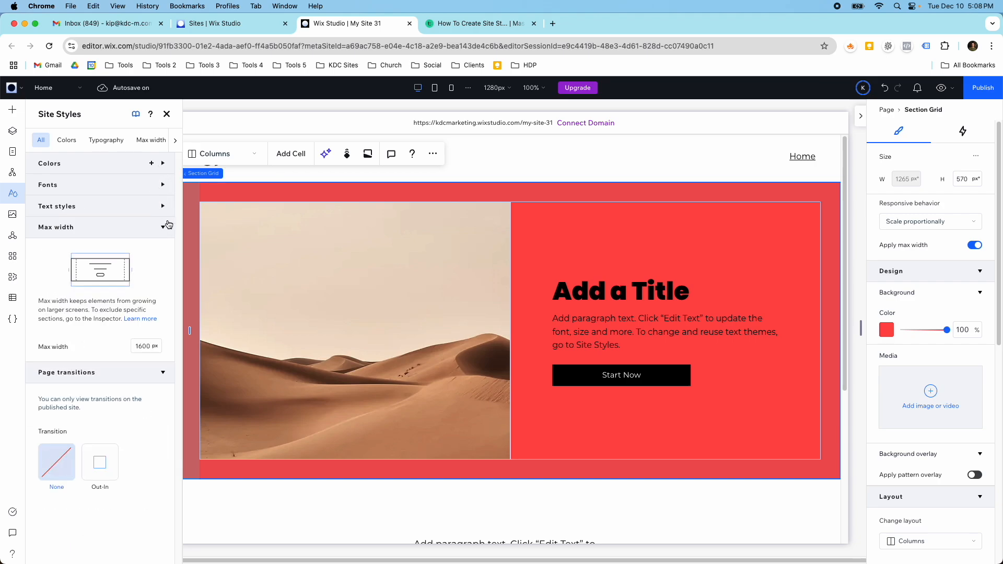
left_click(166, 228)
left_click(165, 249)
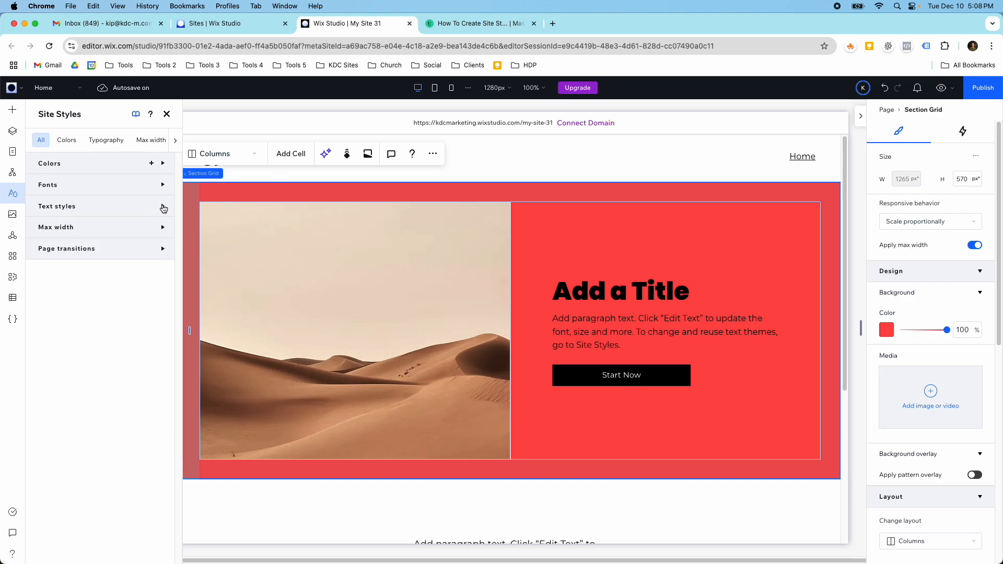
Expand the text styles and review the Paragraph 1 font, size and scale text settings.
left_click(162, 205)
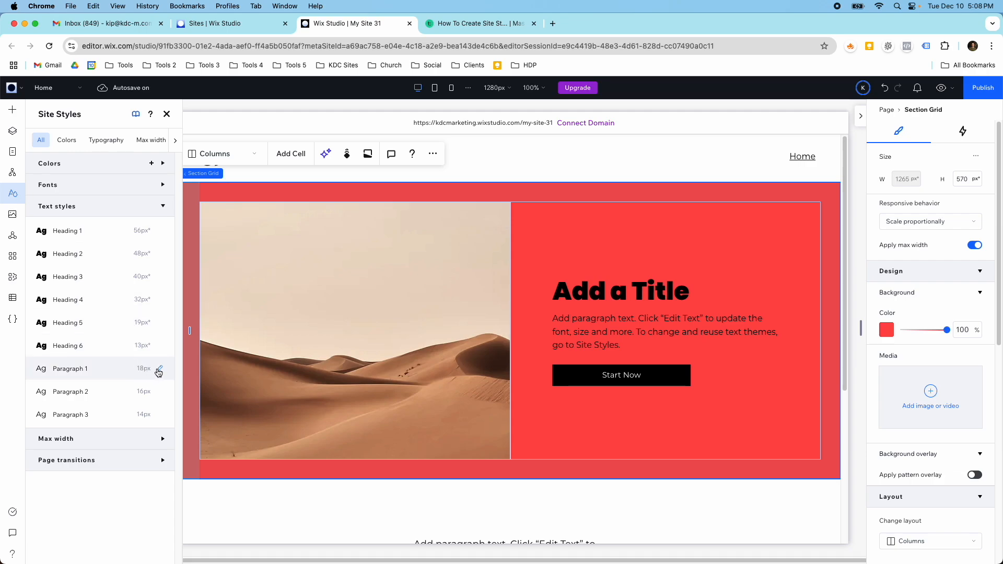
left_click(159, 369)
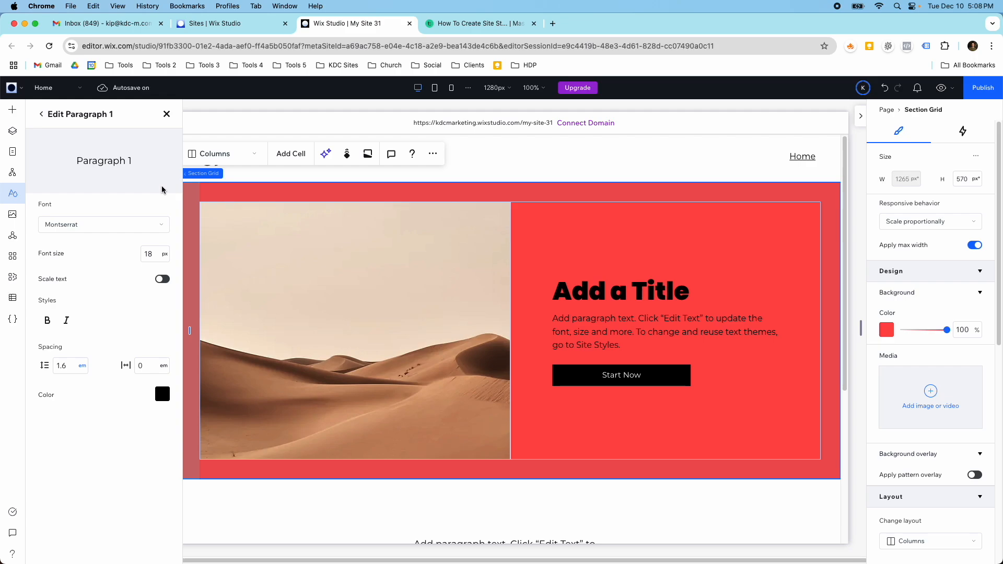
left_click(538, 250)
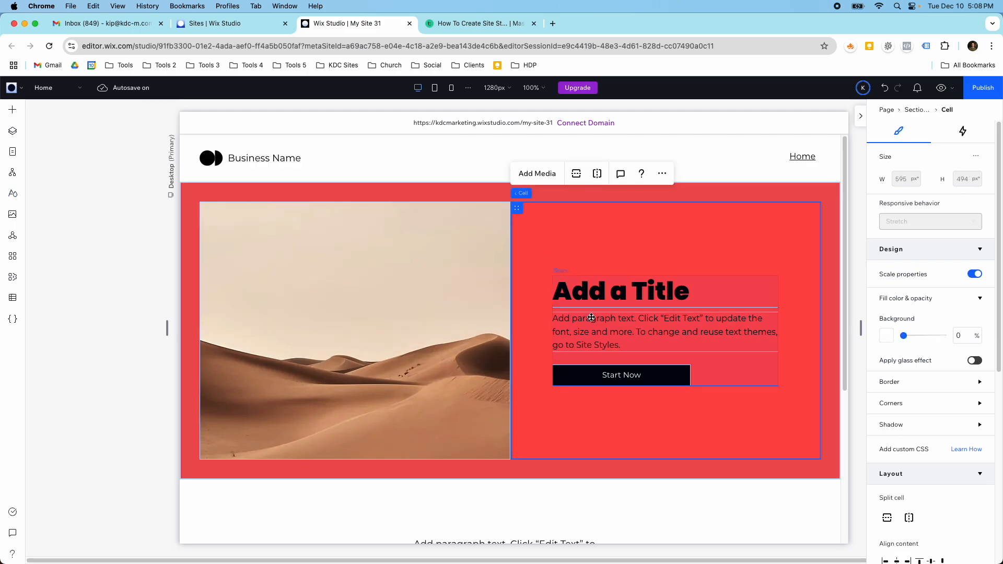
Compare the desert image section's title and paragraph stack at the mobile and tablet breakpoints, ending on desktop.
left_click(595, 335)
left_click(453, 88)
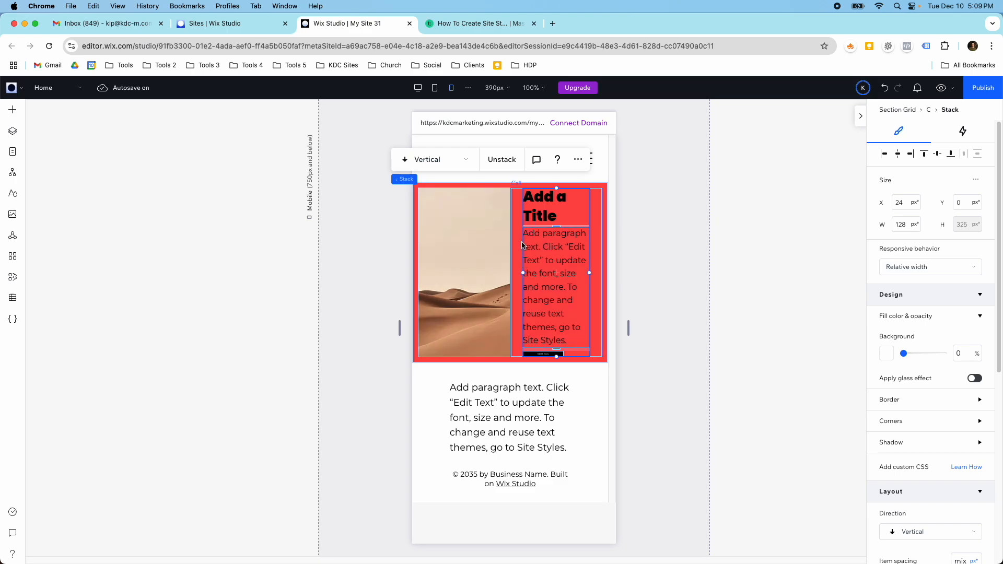
left_click(436, 91)
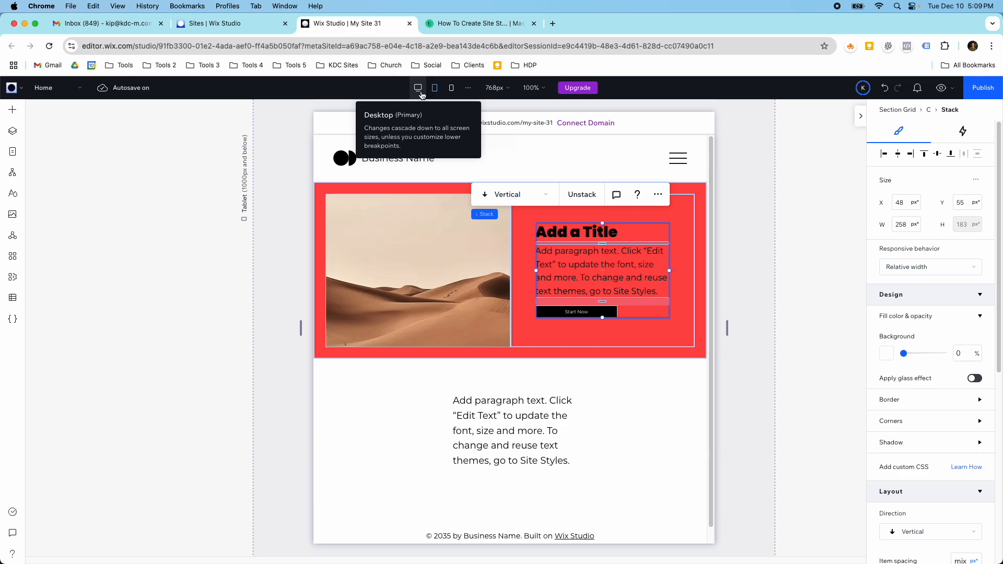
left_click(418, 87)
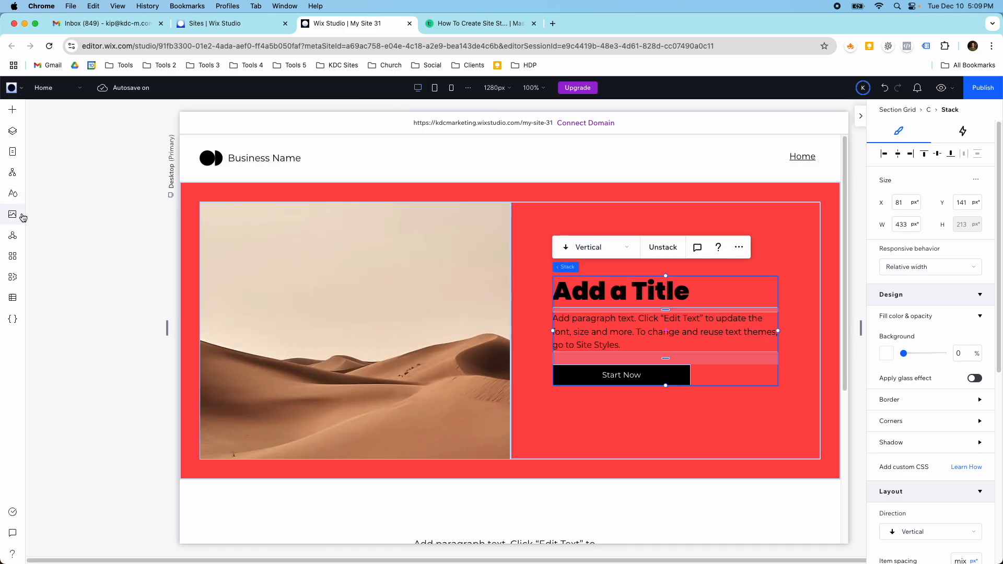
Reopen the site styles and show the typography settings with the fonts and text styles.
left_click(15, 194)
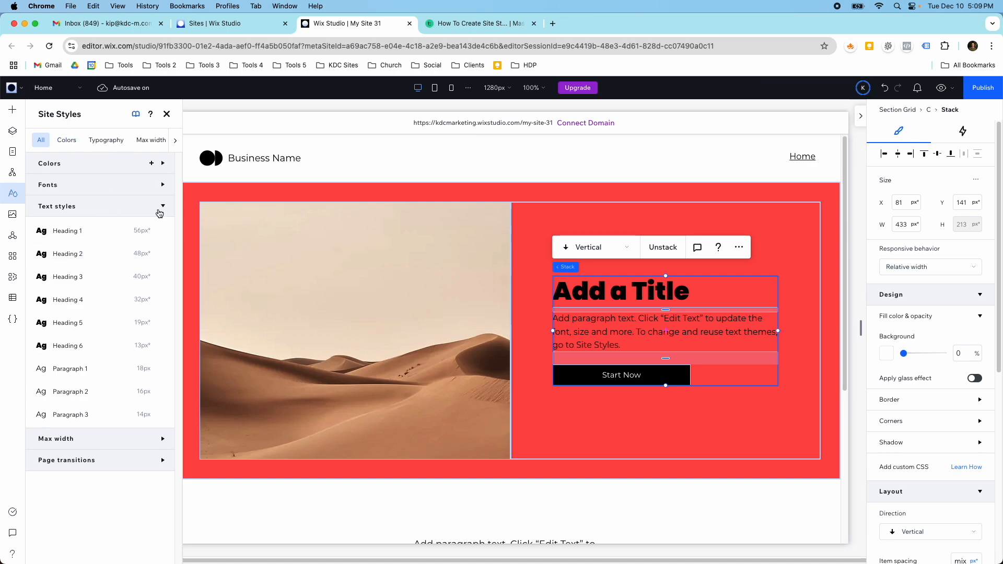
left_click(106, 140)
left_click(162, 166)
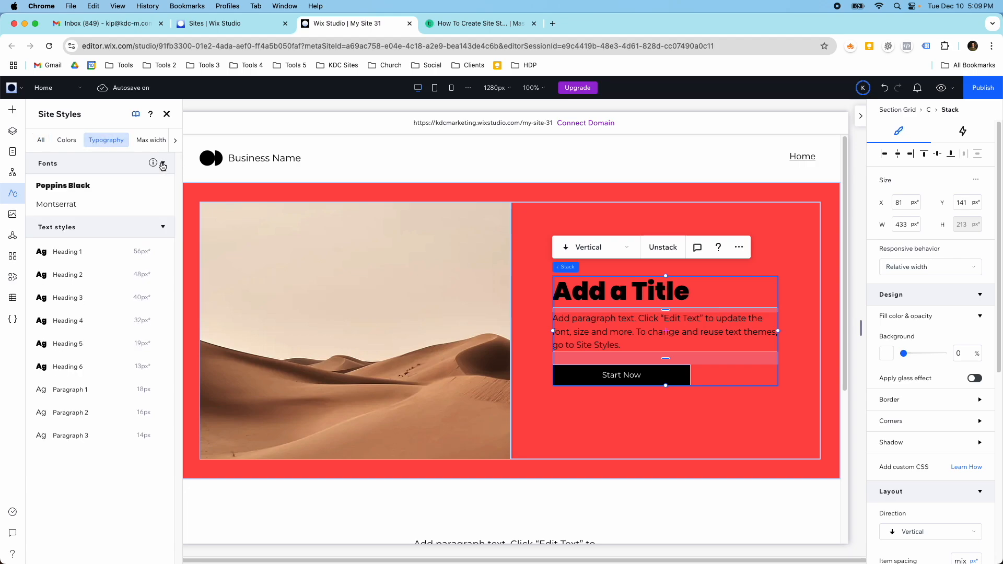